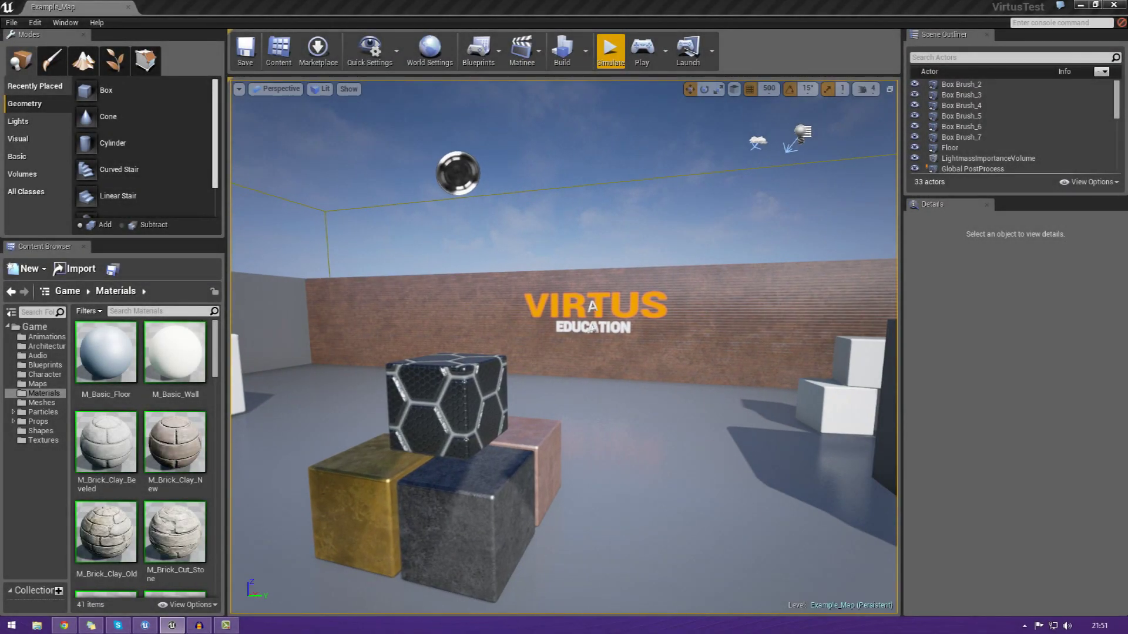
# Step: Select the hexagon-patterned cube, the floor, and the cube again to view each object's details
pyautogui.moveTo(564, 347); pyautogui.dragTo(534, 345, button='right')
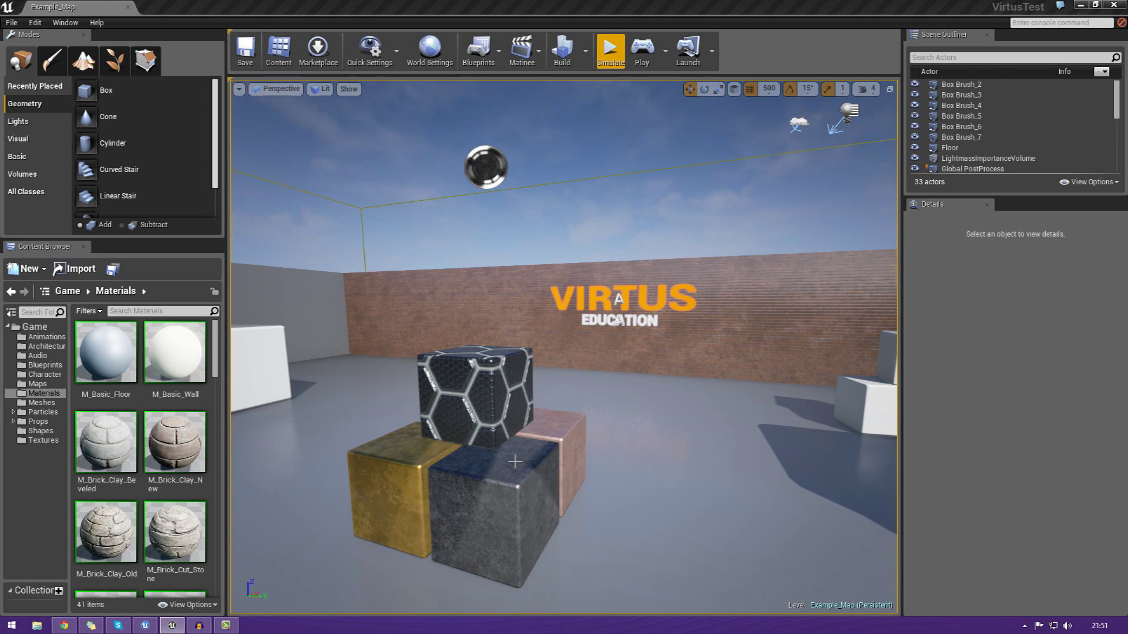
pyautogui.moveTo(634, 458)
pyautogui.mouseDown(button='right')
pyautogui.moveTo(596, 491)
pyautogui.moveTo(622, 475)
pyautogui.mouseUp(button='right')
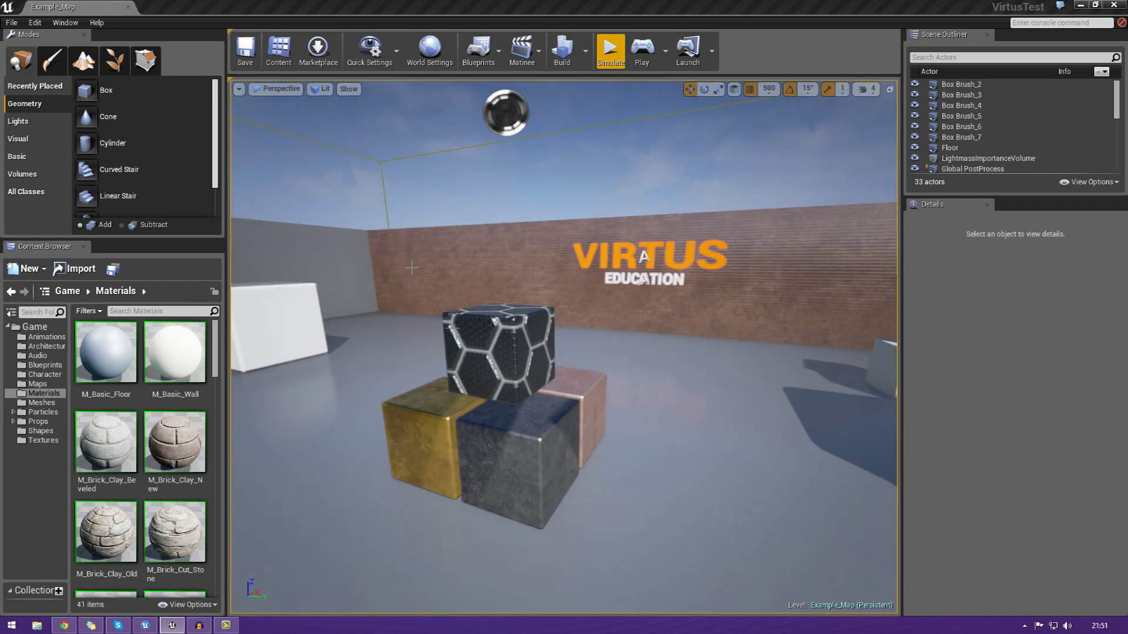
pyautogui.click(532, 358)
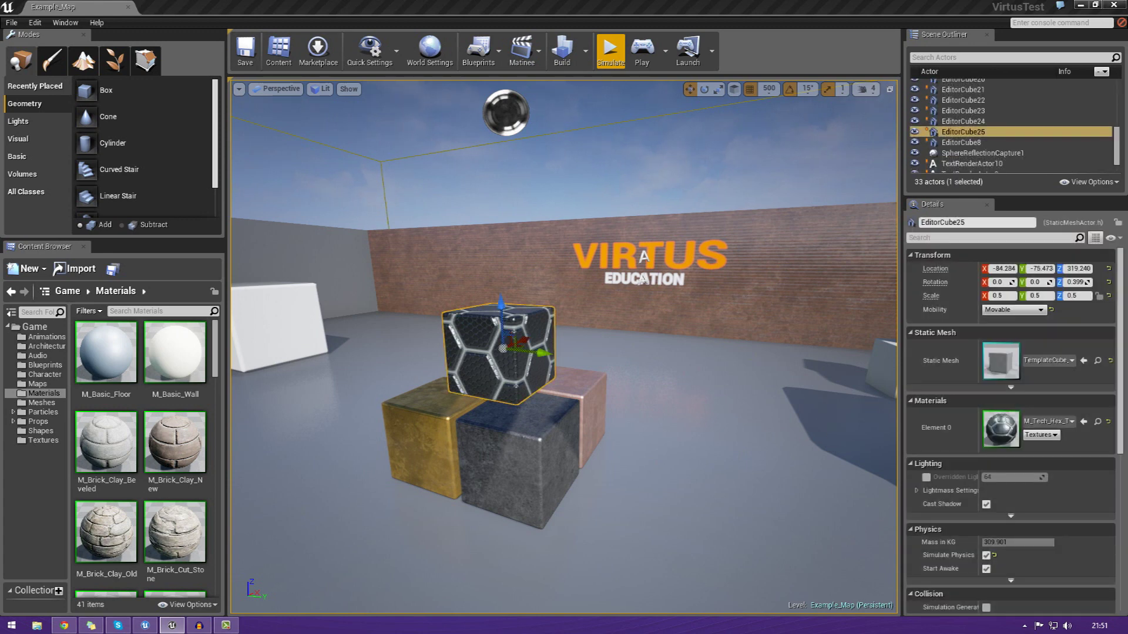
pyautogui.click(636, 363)
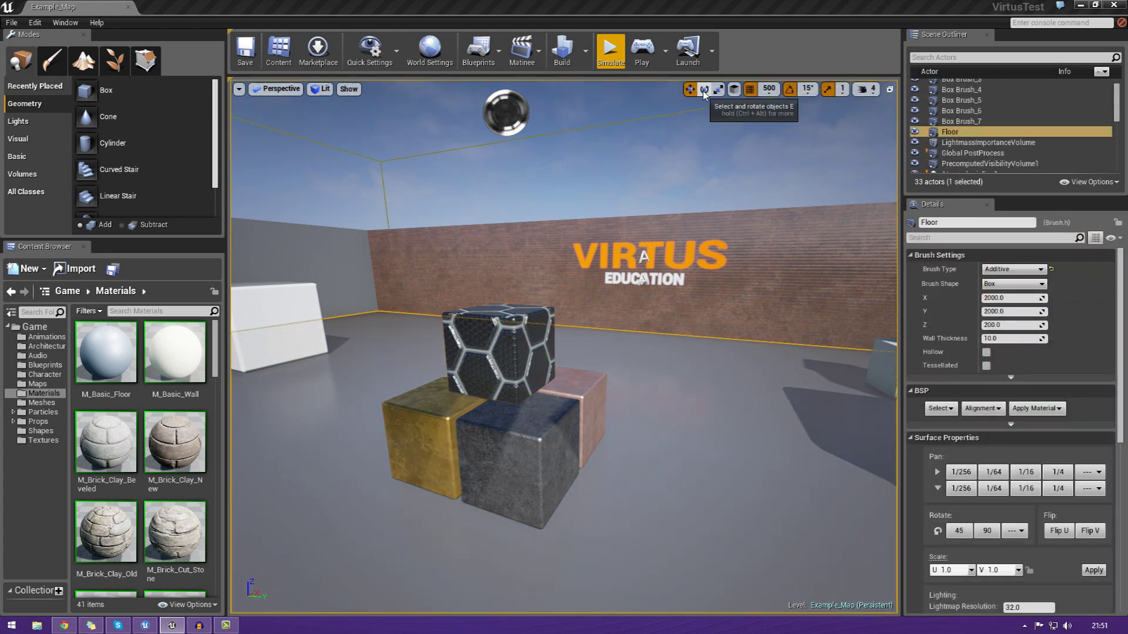
pyautogui.click(531, 347)
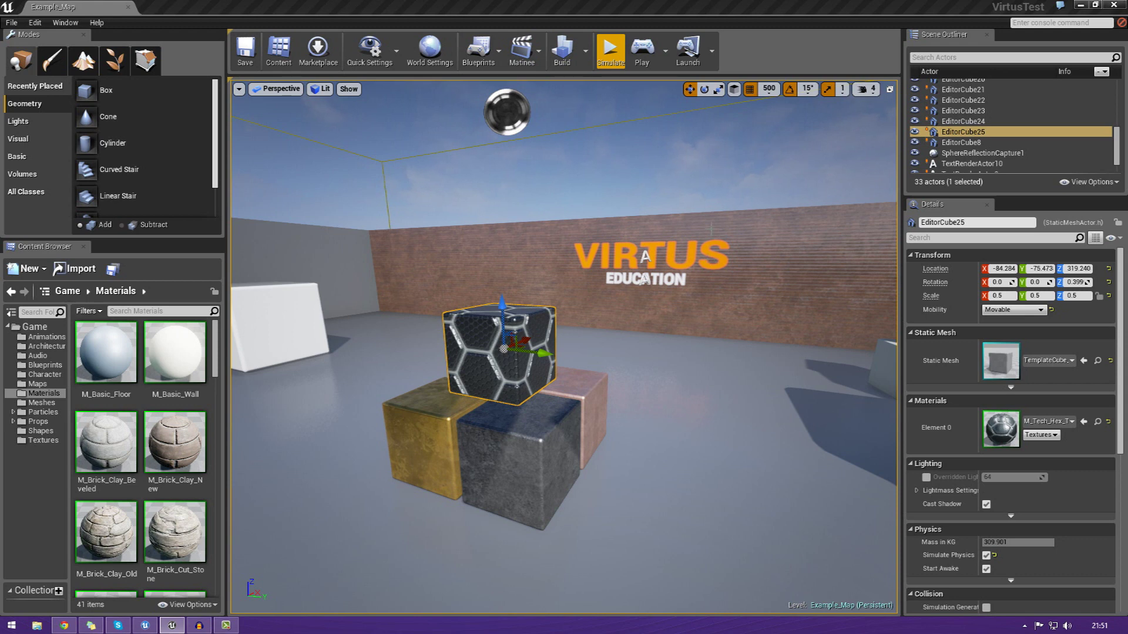
pyautogui.click(789, 91)
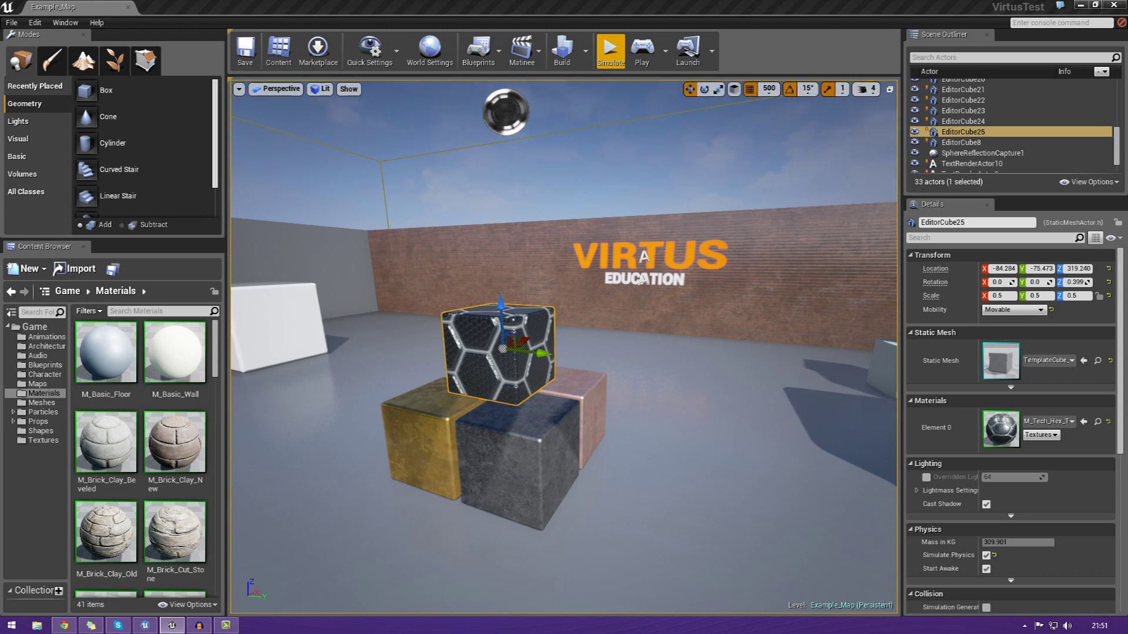
# Step: Fly the viewport camera around the room to examine the cube stack, the wall lettering and the sky
pyautogui.moveTo(725, 238); pyautogui.dragTo(666, 230, button='right')
pyautogui.click(707, 199)
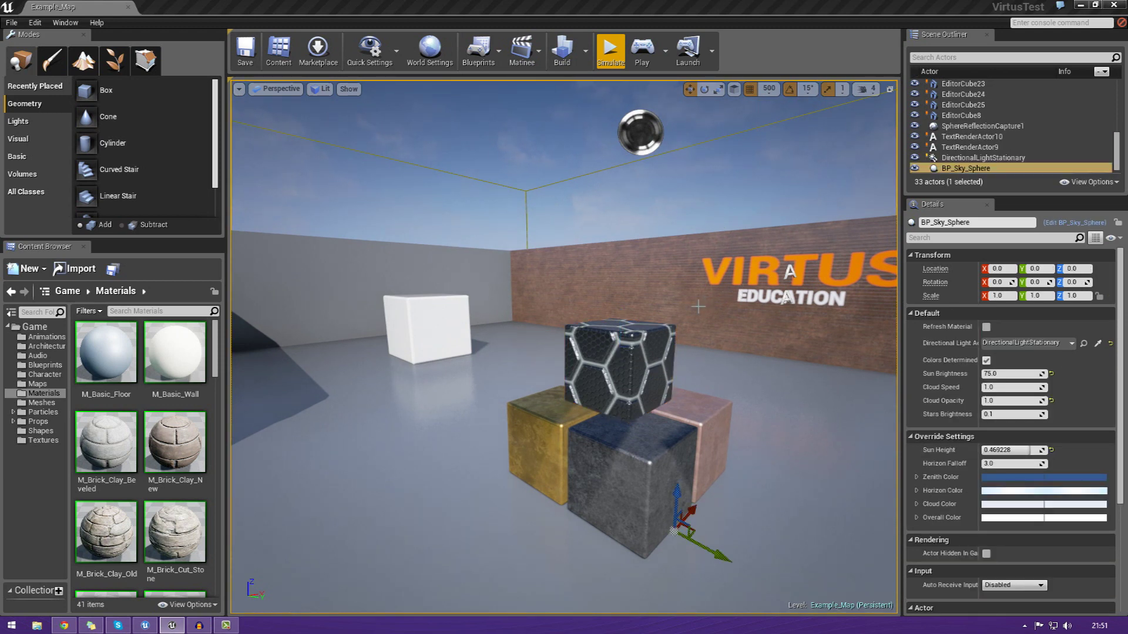
pyautogui.moveTo(707, 323); pyautogui.dragTo(746, 319, button='right')
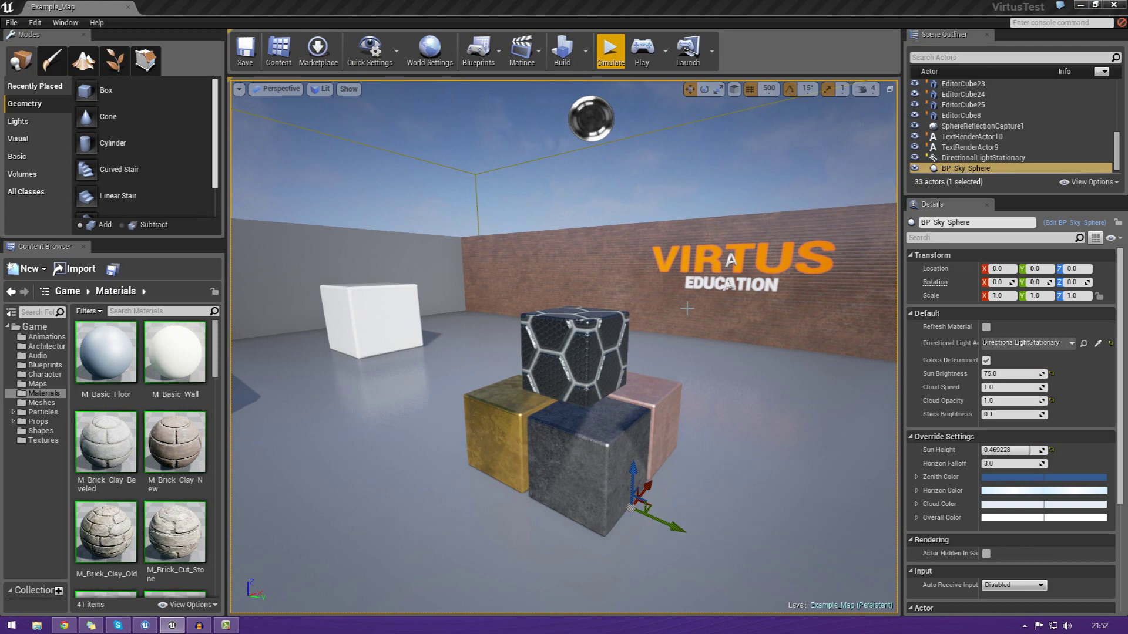
pyautogui.press('a')
pyautogui.press('d')
pyautogui.press('w')
pyautogui.press('s')
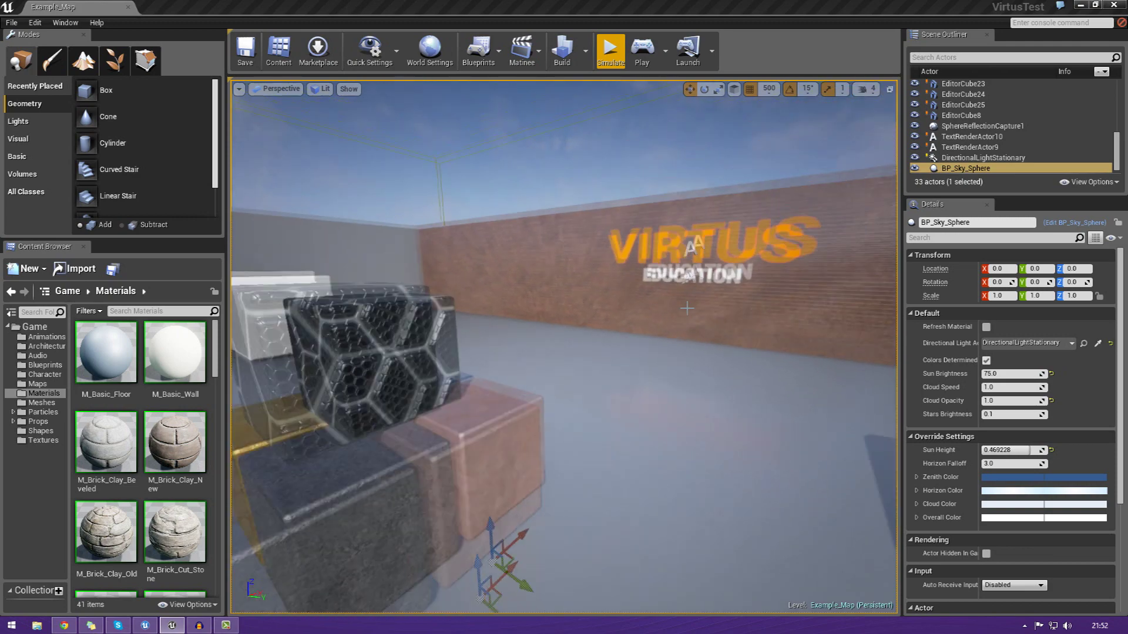
pyautogui.moveTo(687, 307); pyautogui.dragTo(687, 308, button='right')
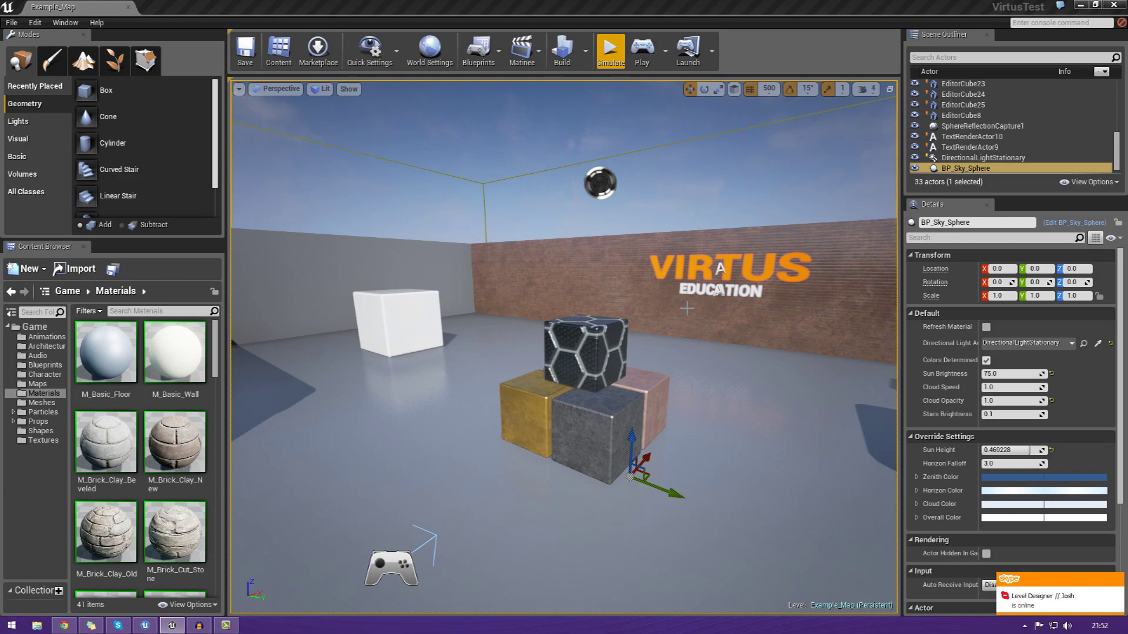
pyautogui.moveTo(687, 307); pyautogui.dragTo(686, 308, button='right')
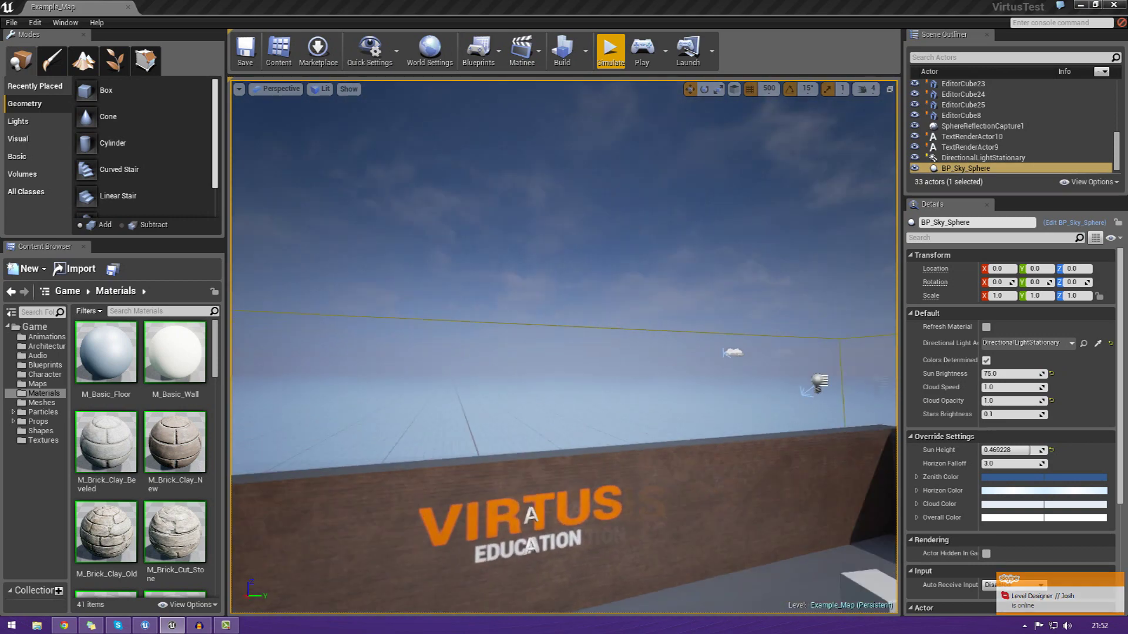
pyautogui.moveTo(746, 349); pyautogui.dragTo(746, 348, button='right')
pyautogui.moveTo(748, 271); pyautogui.dragTo(748, 271, button='right')
# Step: Raise the viewport camera speed to 6 and fly around the room to test it
pyautogui.click(862, 88)
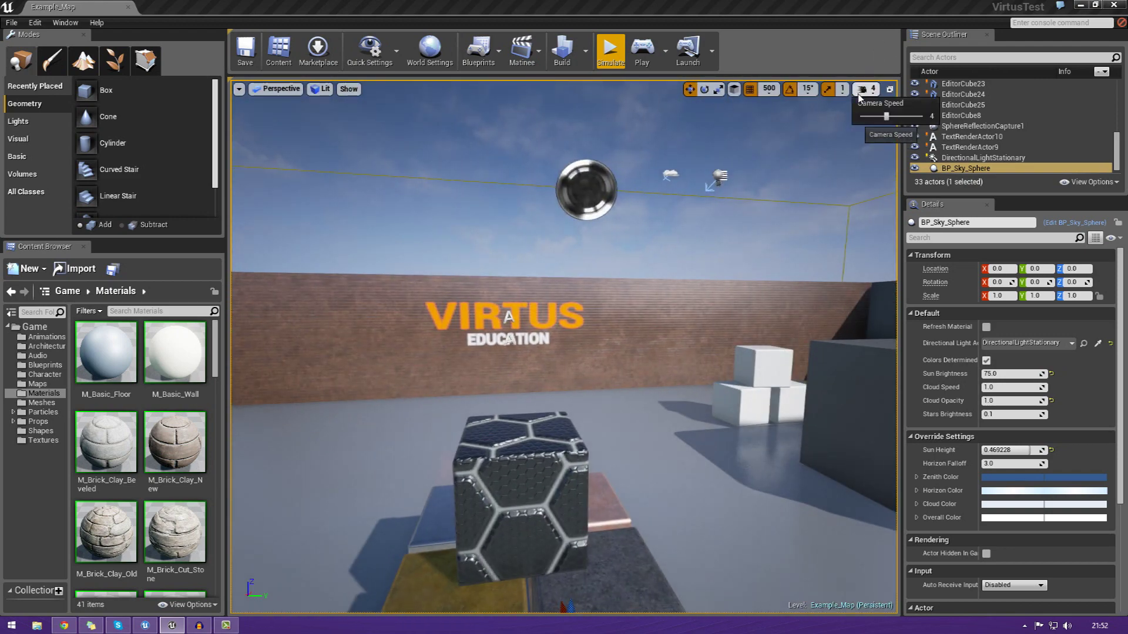
pyautogui.click(907, 118)
pyautogui.moveTo(754, 221); pyautogui.dragTo(754, 220, button='right')
pyautogui.moveTo(797, 113); pyautogui.dragTo(797, 114, button='right')
# Step: Lower the viewport camera speed to 2 and test the slower movement
pyautogui.click(866, 93)
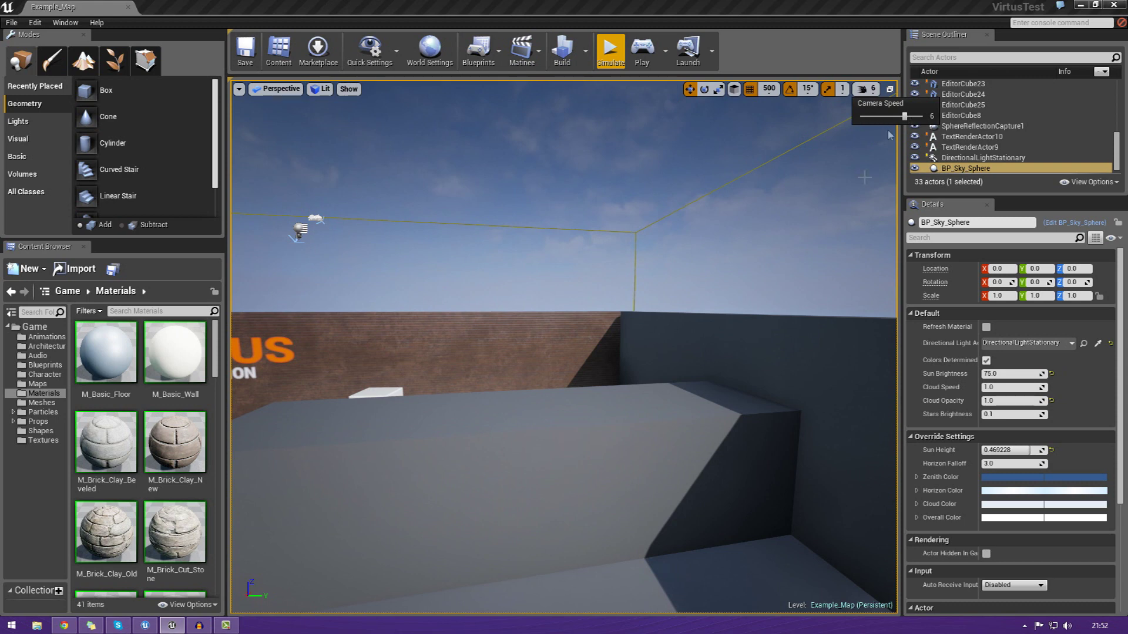
pyautogui.moveTo(890, 135); pyautogui.dragTo(892, 117, button='right')
pyautogui.click(861, 92)
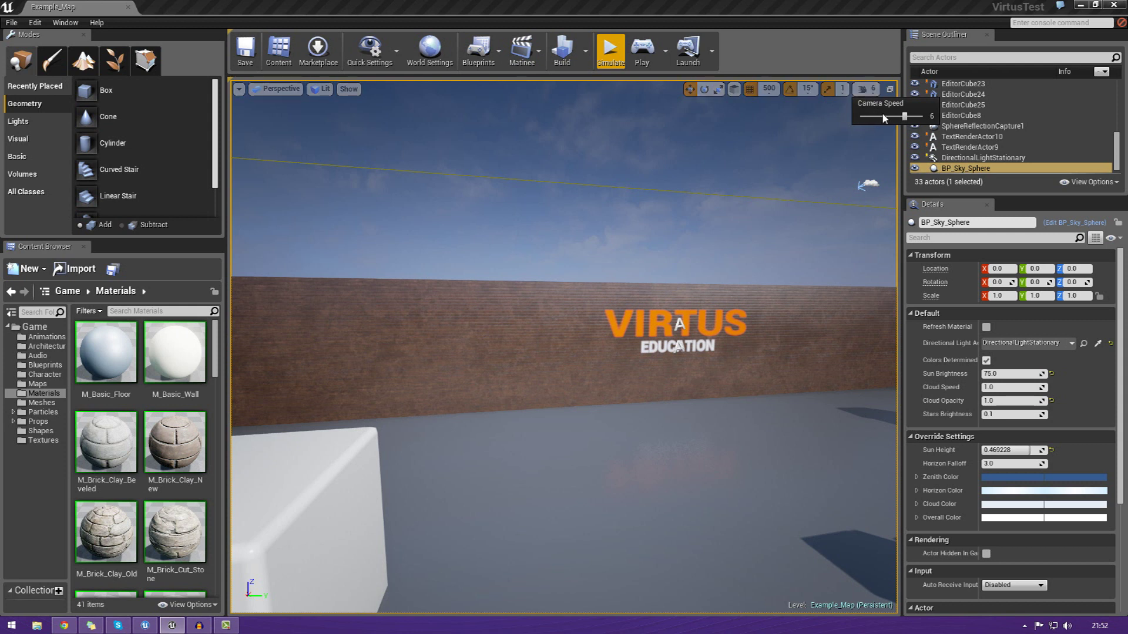
pyautogui.moveTo(764, 276); pyautogui.dragTo(891, 115, button='middle')
# Step: Set the viewport camera speed to 4 and dismiss the Skype notification
pyautogui.click(867, 89)
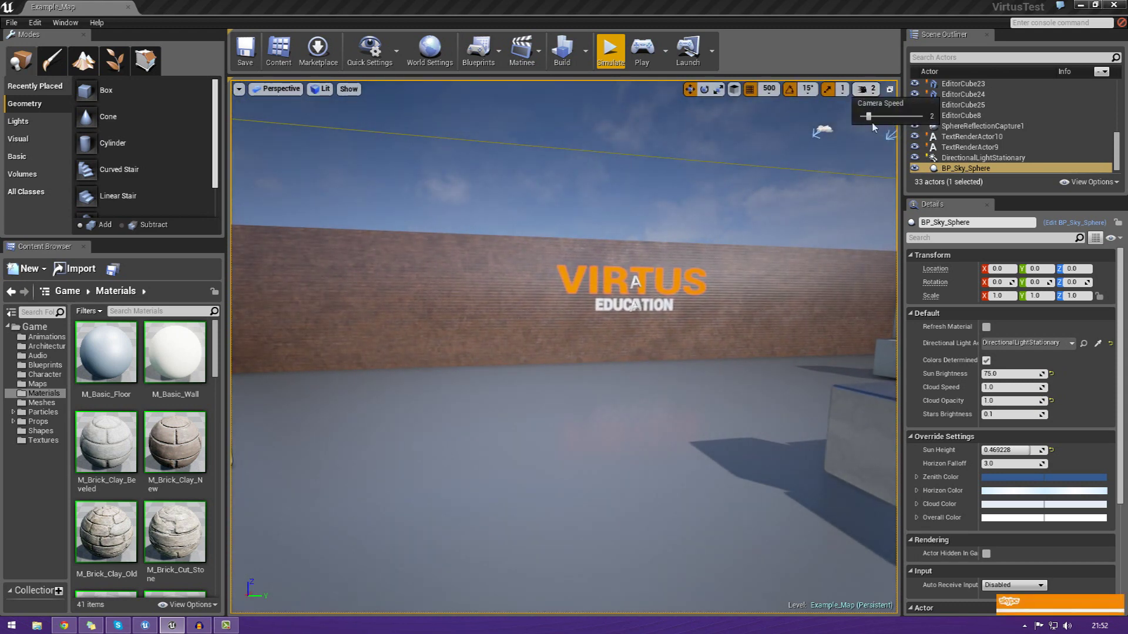
pyautogui.moveTo(869, 116); pyautogui.dragTo(886, 117)
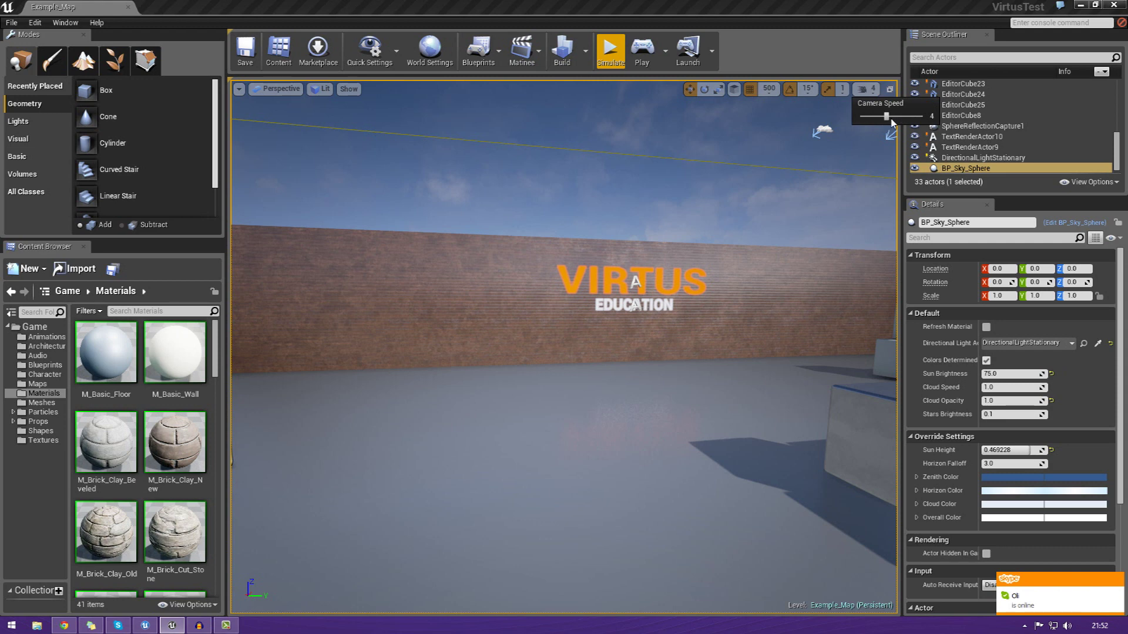
pyautogui.click(1117, 580)
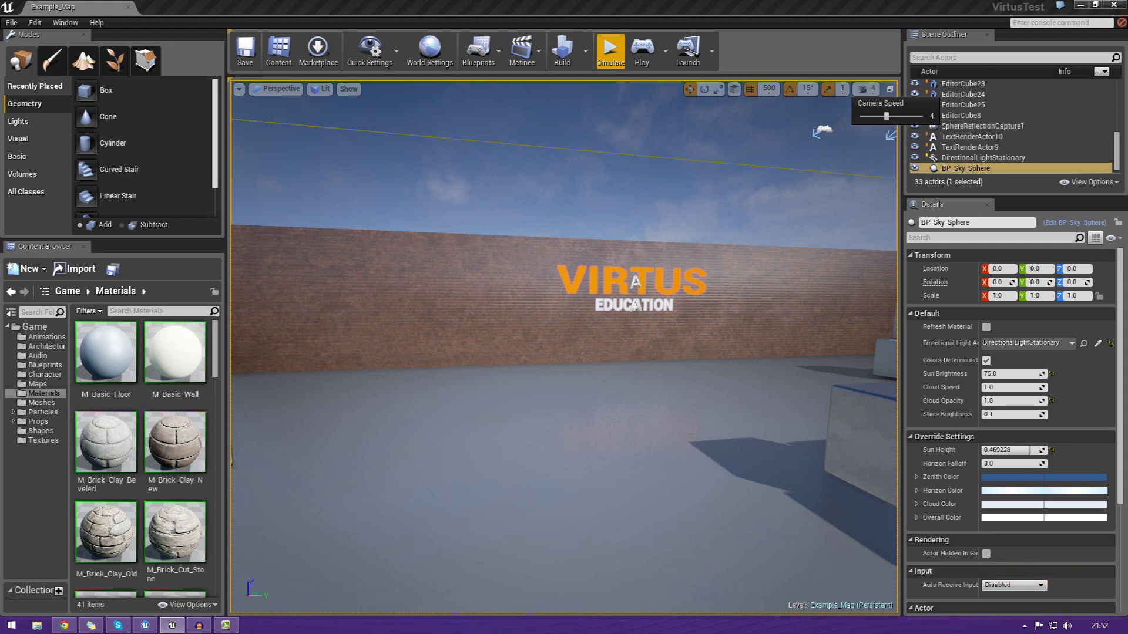
# Step: Select the hexagon-patterned cube on top of the stack and try to move it along the Y axis with the 500-unit grid snap
pyautogui.moveTo(822, 352)
pyautogui.mouseDown(button='right')
pyautogui.moveTo(840, 352)
pyautogui.moveTo(634, 347)
pyautogui.moveTo(804, 346)
pyautogui.mouseUp(button='right')
pyautogui.moveTo(675, 411); pyautogui.dragTo(674, 412, button='right')
pyautogui.click(544, 355)
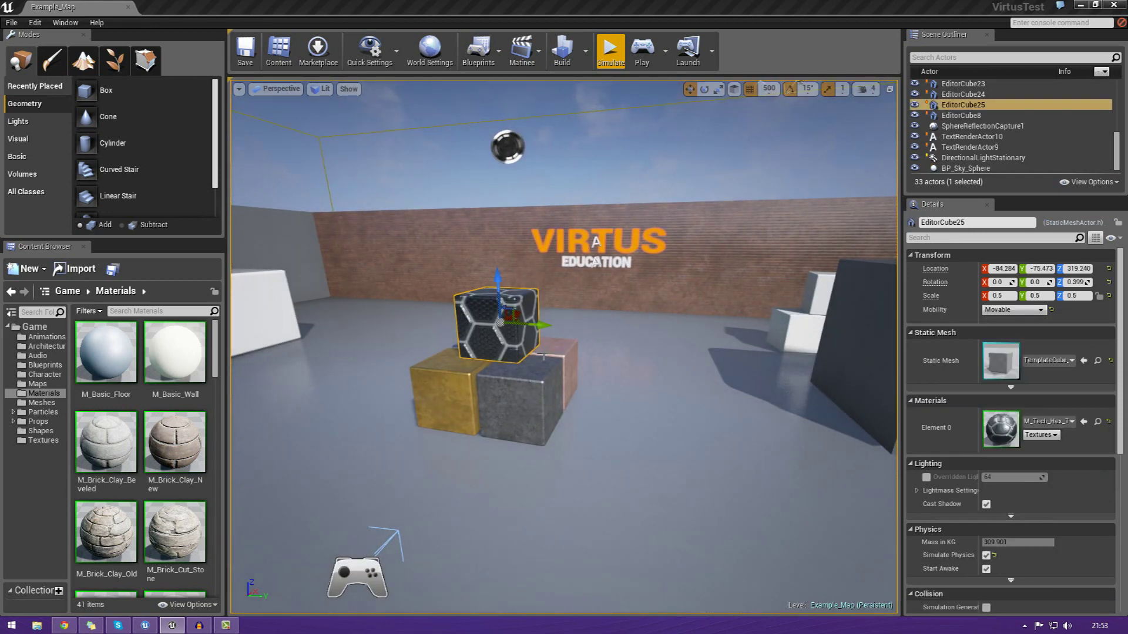
pyautogui.click(597, 411)
pyautogui.moveTo(596, 411); pyautogui.dragTo(596, 412, button='right')
pyautogui.click(644, 403)
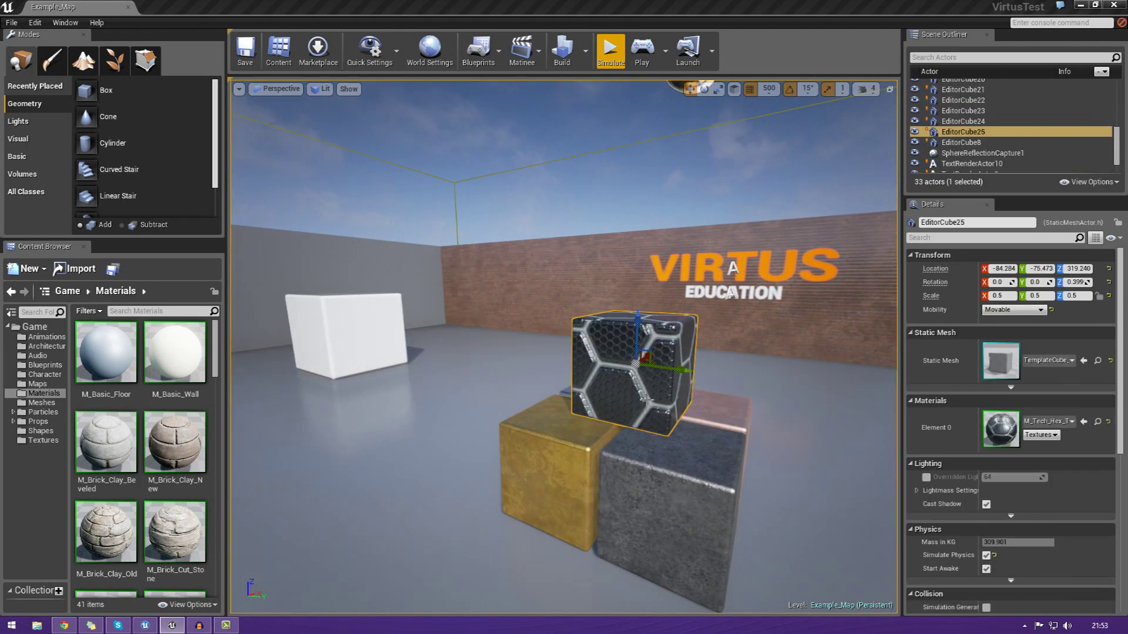
pyautogui.moveTo(668, 374); pyautogui.dragTo(796, 440)
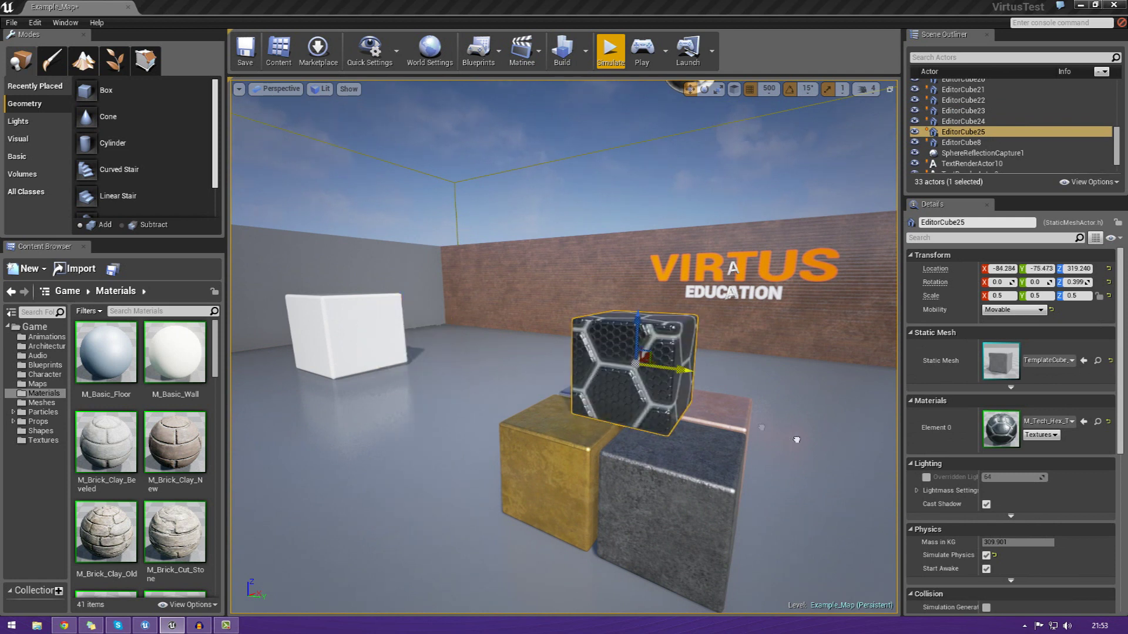
pyautogui.moveTo(880, 455); pyautogui.dragTo(724, 394)
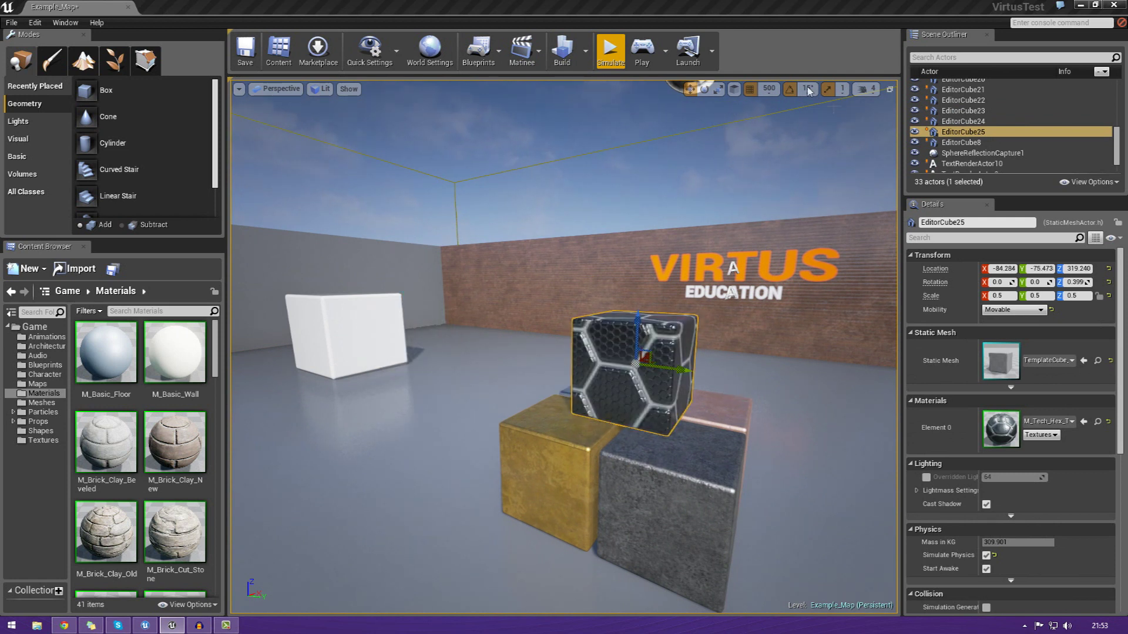
# Step: Set the position grid snap to 5, slide the hexagon-patterned cube horizontally and raise it to a Z location of about 394
pyautogui.click(768, 89)
pyautogui.click(774, 123)
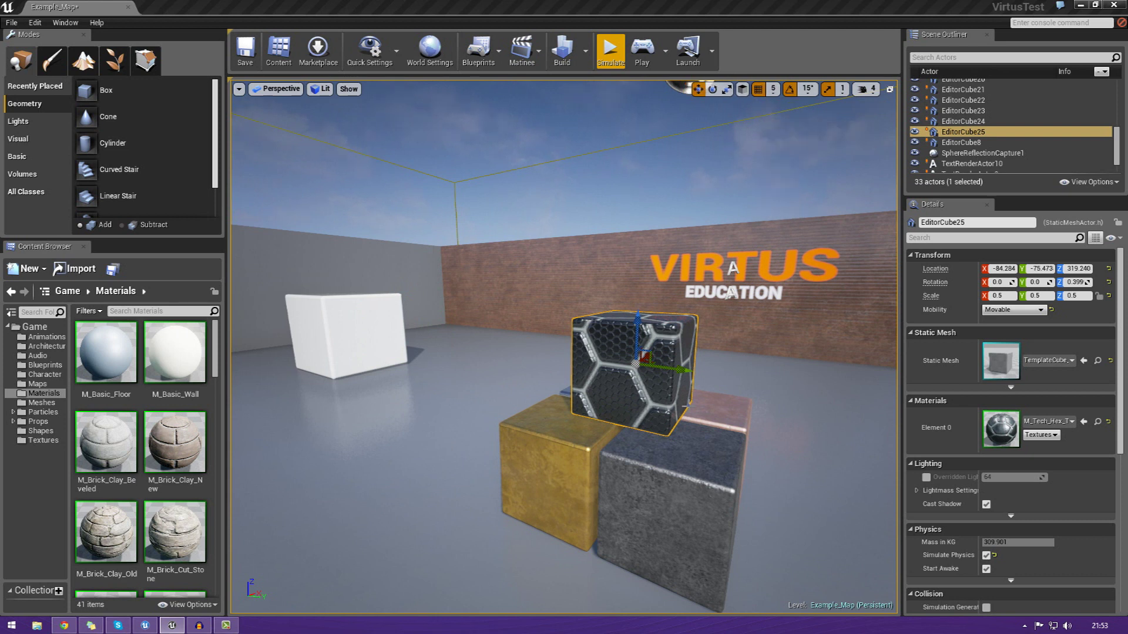
pyautogui.moveTo(687, 376); pyautogui.dragTo(642, 388)
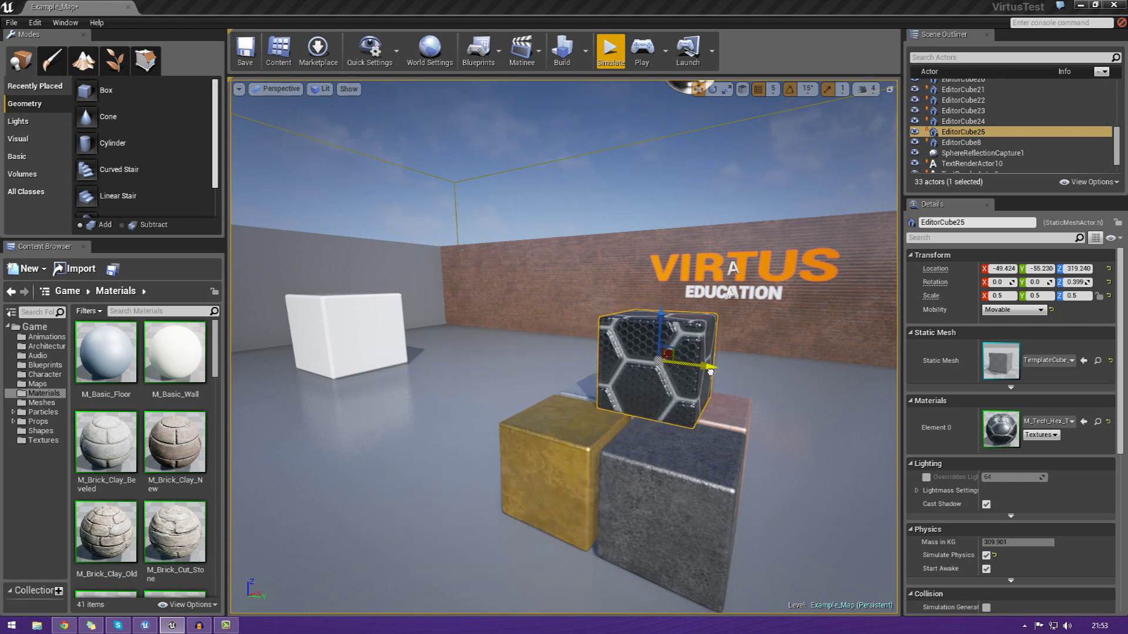
pyautogui.moveTo(710, 372); pyautogui.dragTo(720, 379)
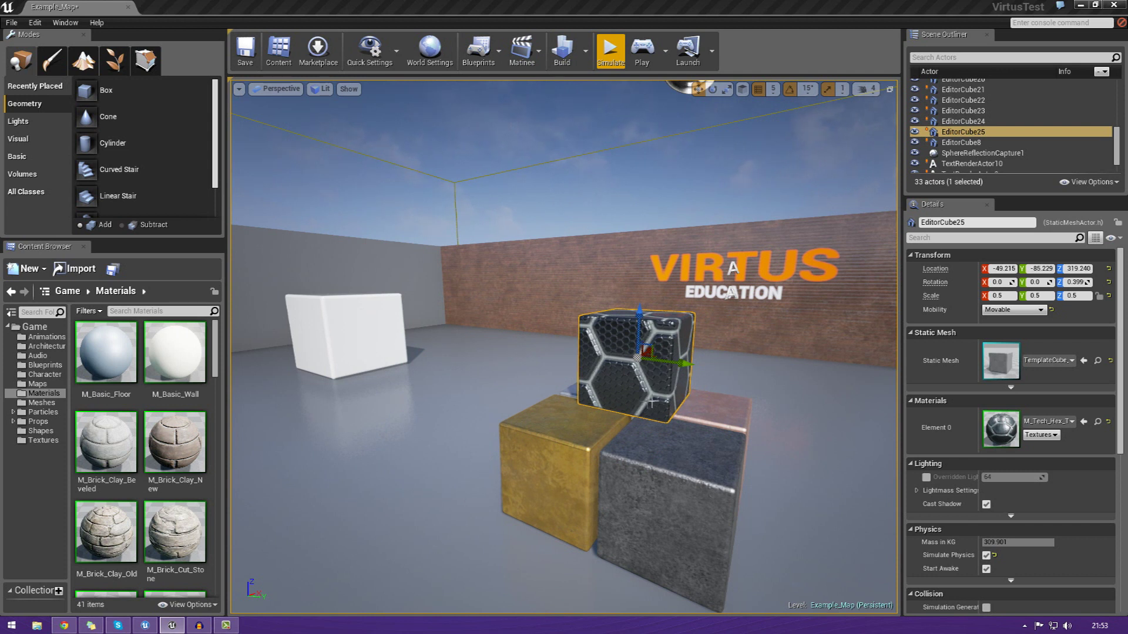
pyautogui.moveTo(644, 275); pyautogui.dragTo(655, 313)
# Step: Move the raised cube along the X axis to an X location of about -60
pyautogui.moveTo(655, 313); pyautogui.dragTo(493, 358, button='right')
pyautogui.moveTo(658, 376); pyautogui.dragTo(429, 369, button='right')
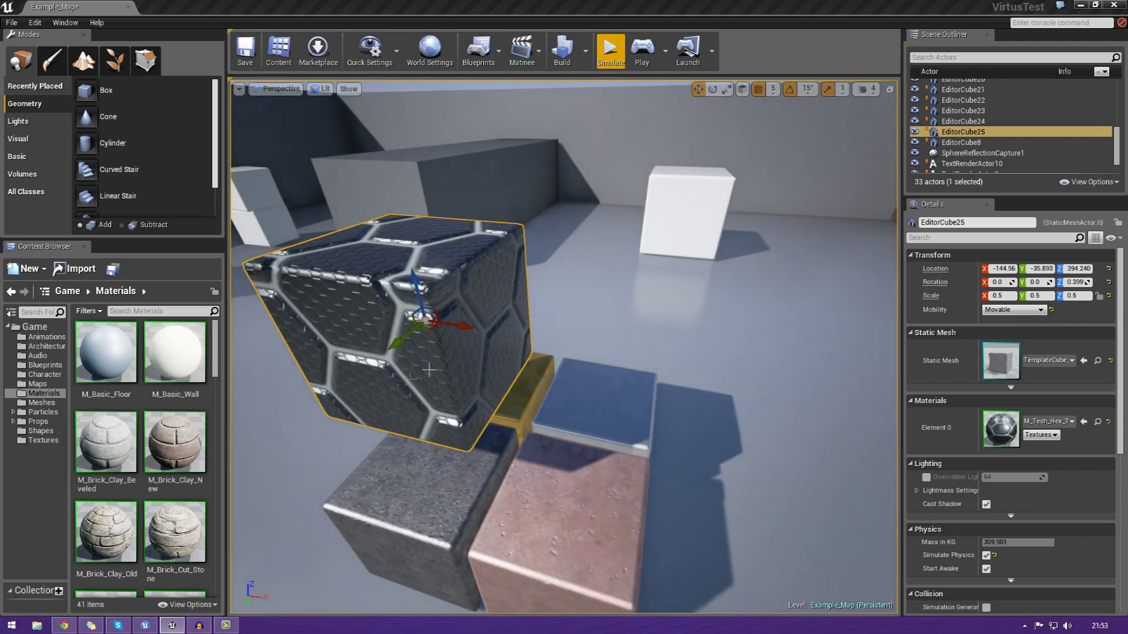
pyautogui.moveTo(469, 341); pyautogui.dragTo(566, 370)
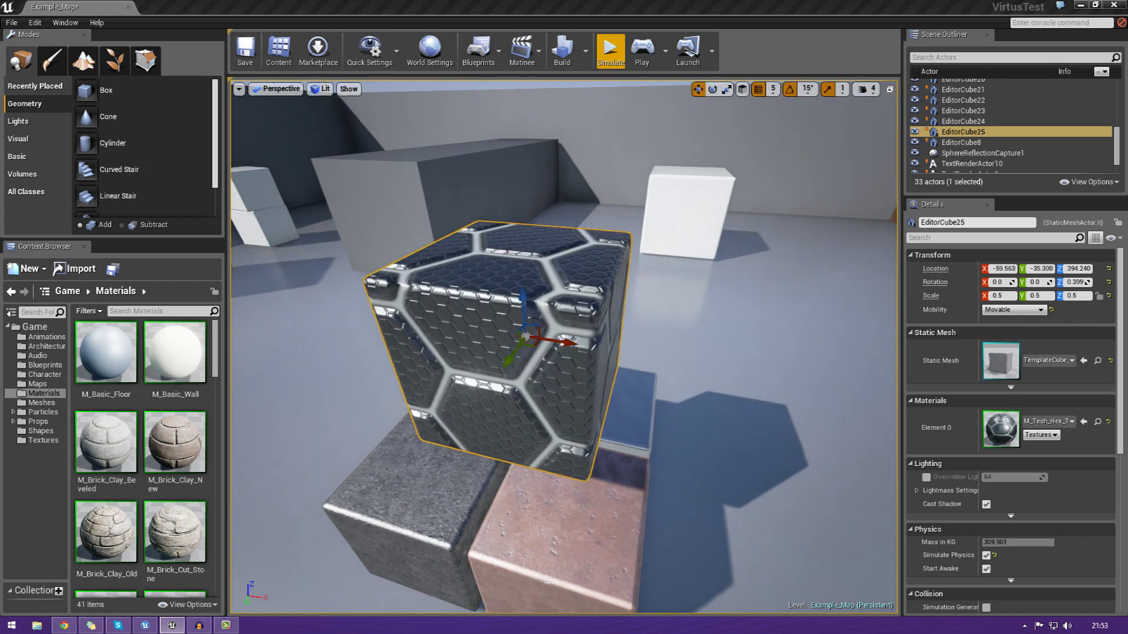
# Step: Cycle the selected cube's gizmo repeatedly through the translate, rotate and scale modes
pyautogui.click(712, 88)
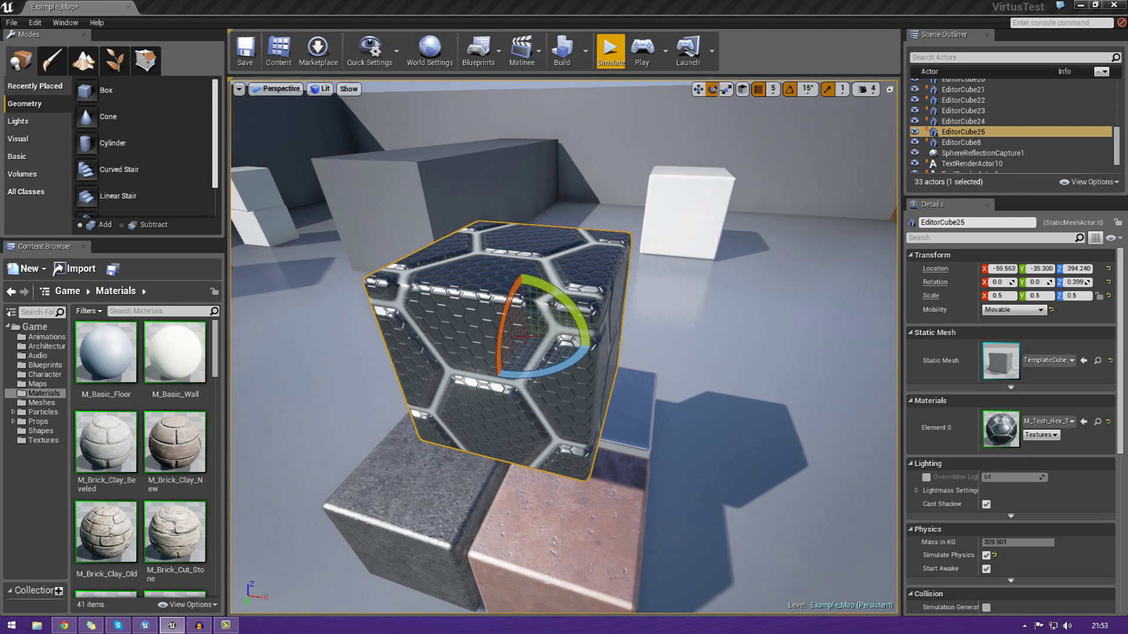
pyautogui.click(699, 90)
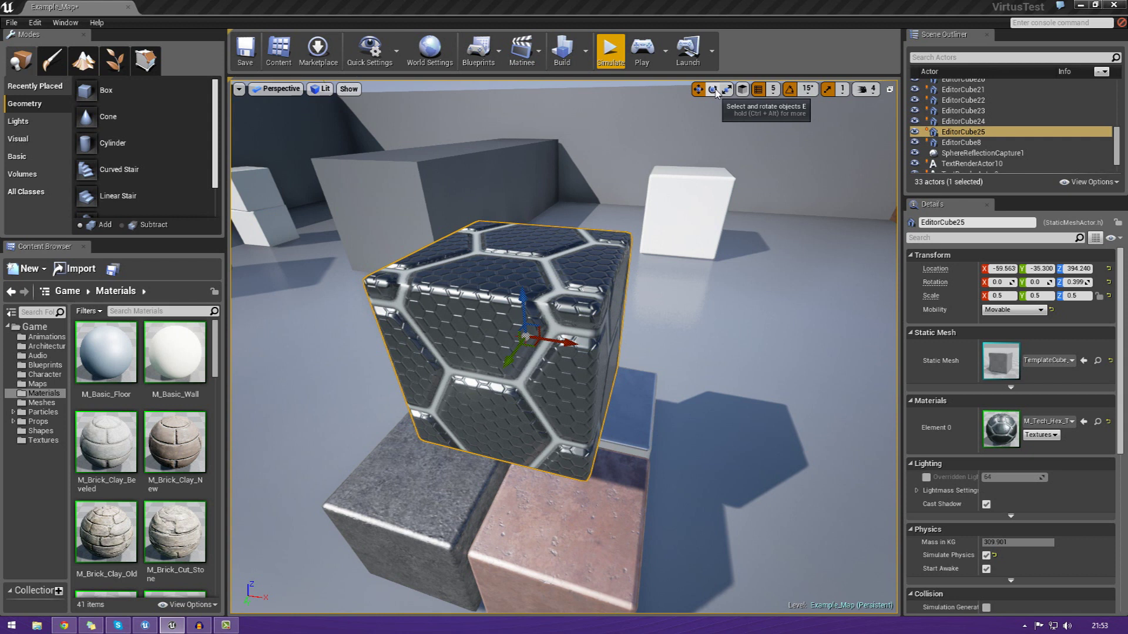
pyautogui.press('space')
pyautogui.press('space')
pyautogui.press('space')
pyautogui.press('space')
pyautogui.press('space')
pyautogui.press('space')
pyautogui.press('space')
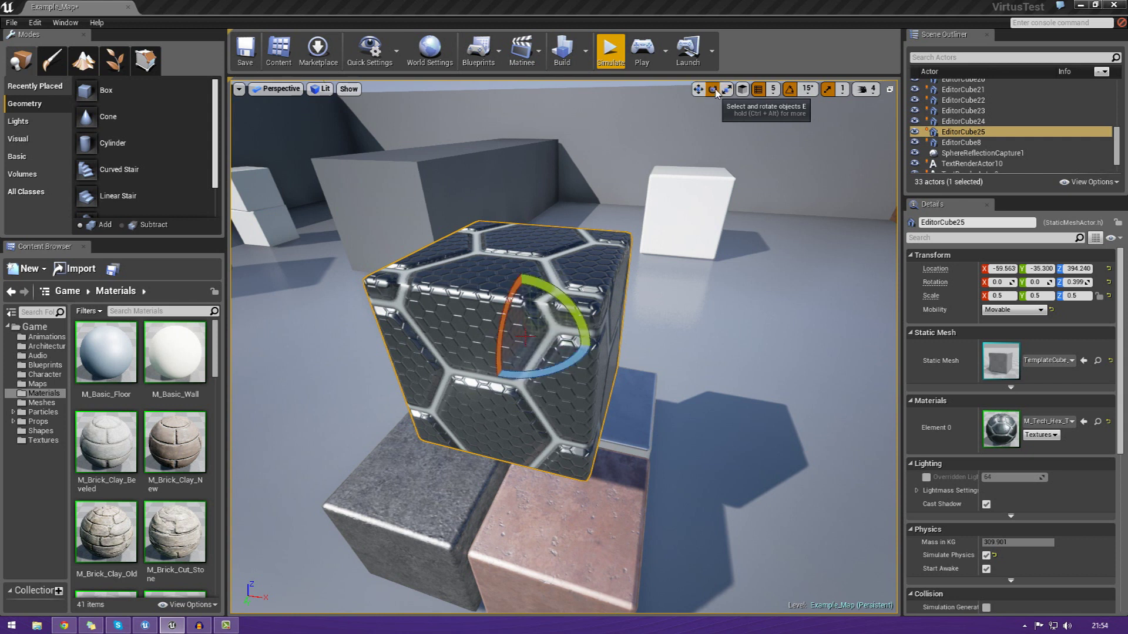
pyautogui.press('space')
pyautogui.press('space')
pyautogui.press('space')
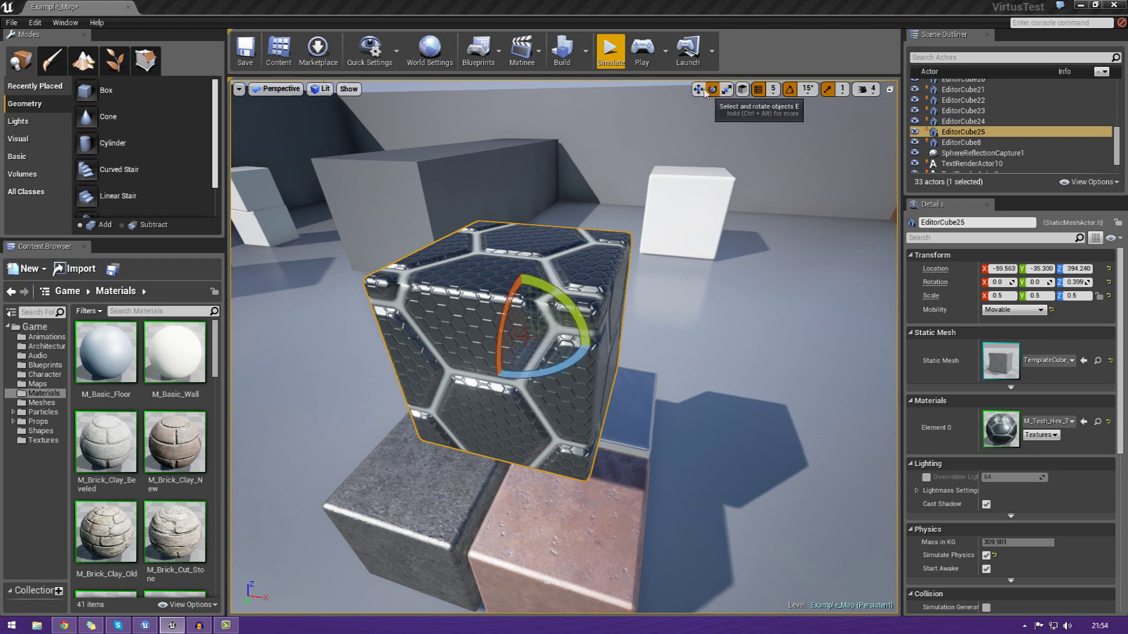
# Step: Activate the translate, rotate and scale tools one after another on the selected cube
pyautogui.click(698, 90)
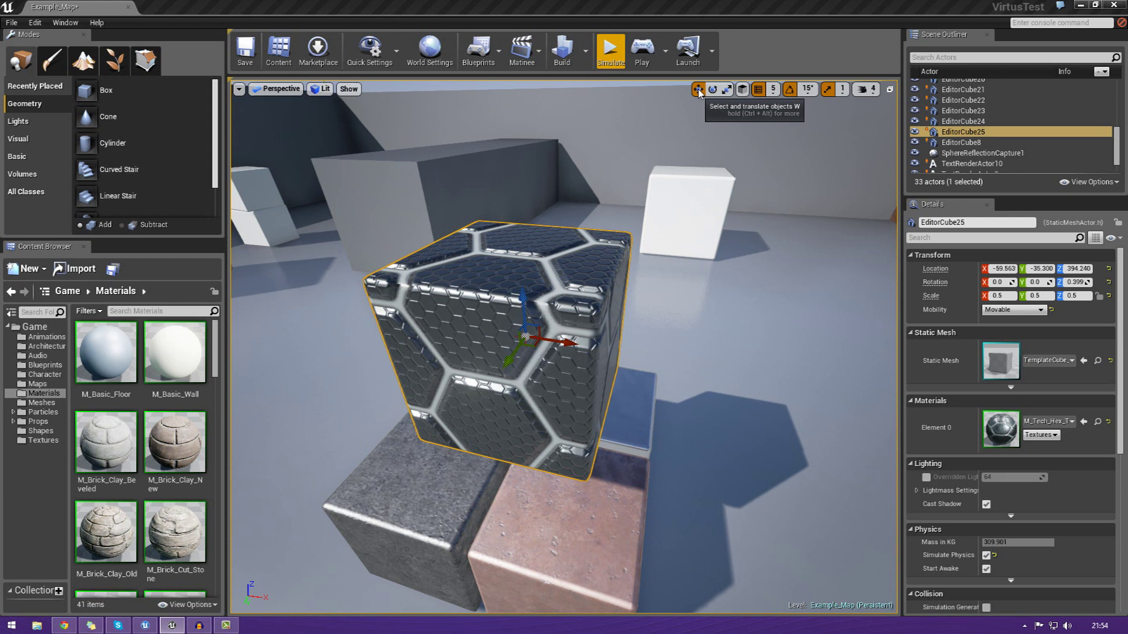
pyautogui.click(712, 90)
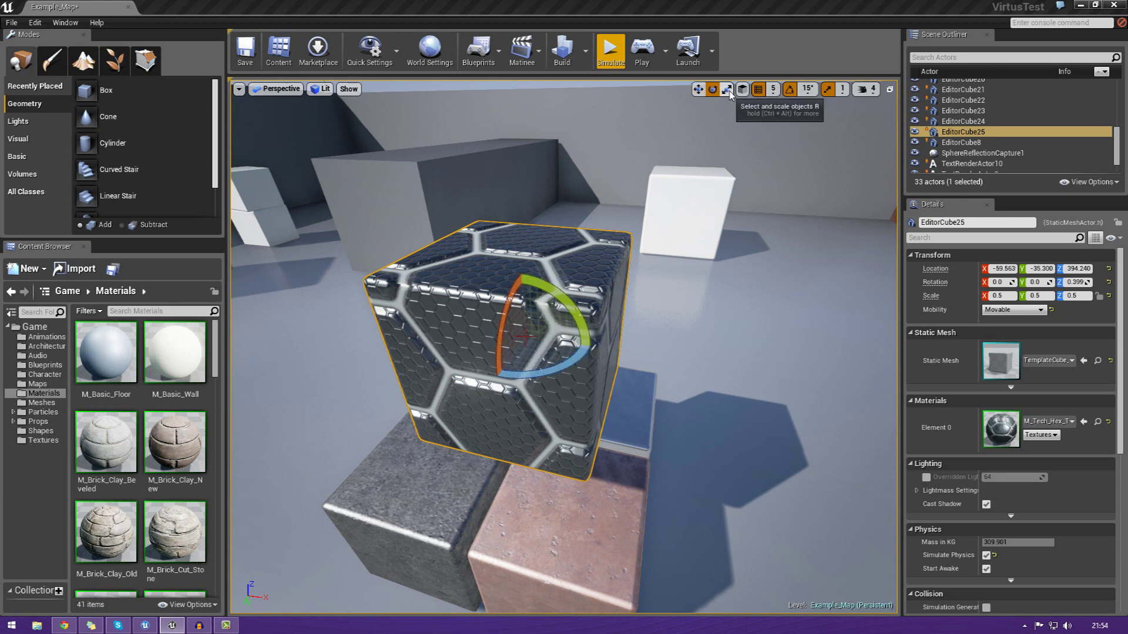
pyautogui.click(726, 89)
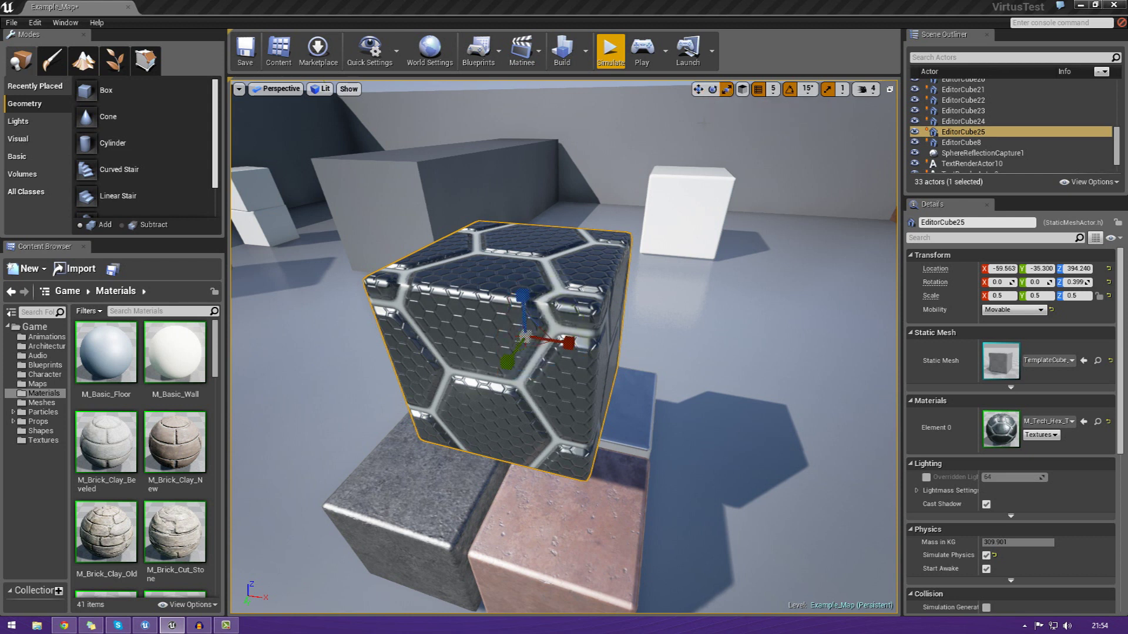
# Step: Switch to the rotate tool and turn the hexagon-patterned cube 30 degrees about its Z axis
pyautogui.press('e')
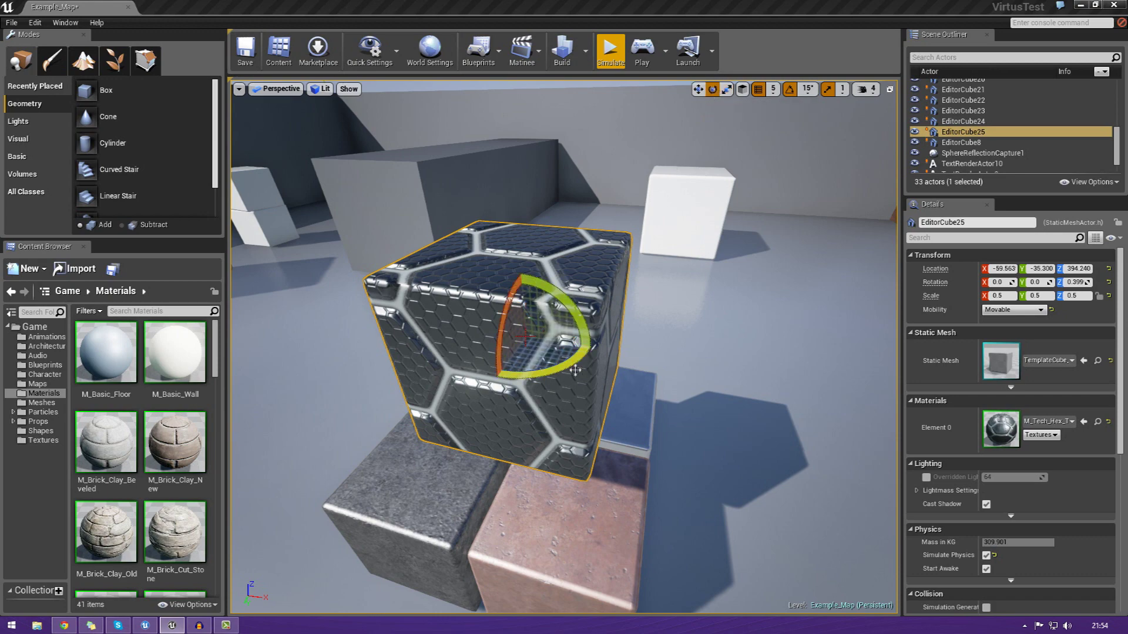
pyautogui.moveTo(635, 314); pyautogui.dragTo(538, 316, button='right')
pyautogui.press('d')
pyautogui.moveTo(619, 348)
pyautogui.mouseDown(button='right')
pyautogui.moveTo(584, 356)
pyautogui.moveTo(617, 359)
pyautogui.mouseUp(button='right')
pyautogui.press('s')
pyautogui.keyDown('alt'); pyautogui.moveTo(564, 323); pyautogui.dragTo(579, 314); pyautogui.keyUp('alt')
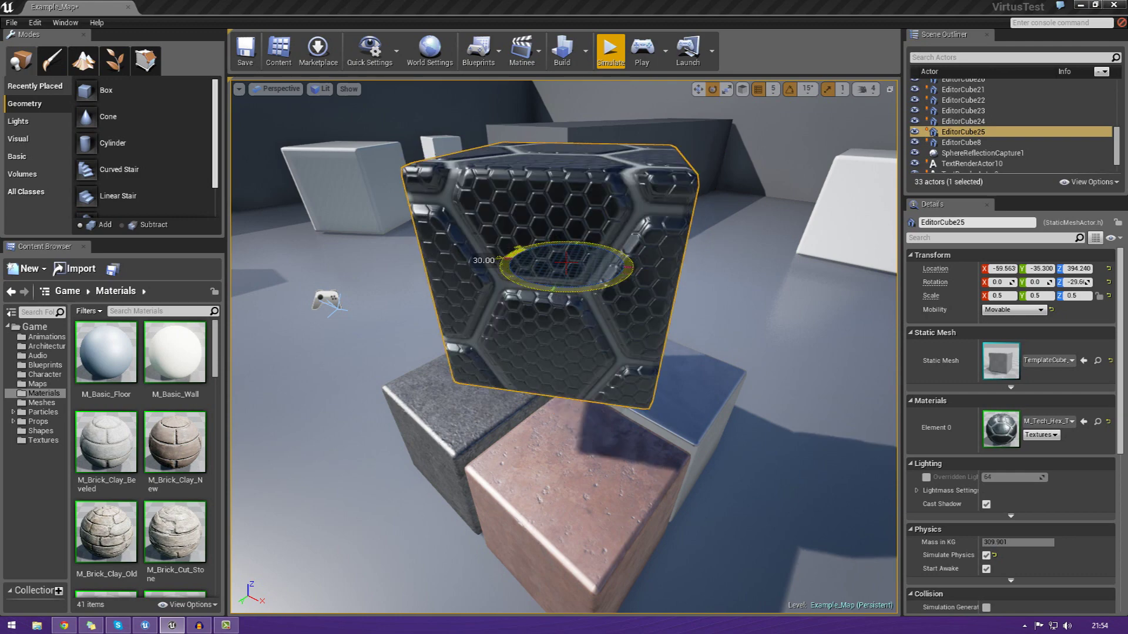
# Step: Rotate the hexagon-patterned cube repeatedly about its Z axis in snapped increments, ending at a Z rotation of about -90 degrees
pyautogui.moveTo(641, 272); pyautogui.dragTo(550, 290)
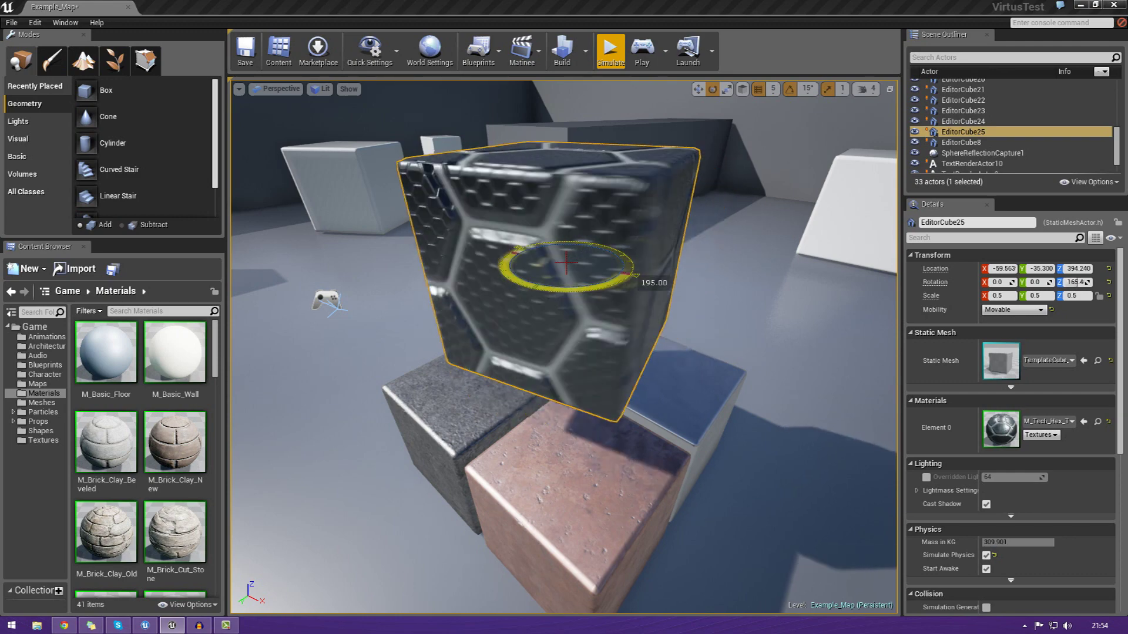
pyautogui.moveTo(622, 255); pyautogui.dragTo(613, 250)
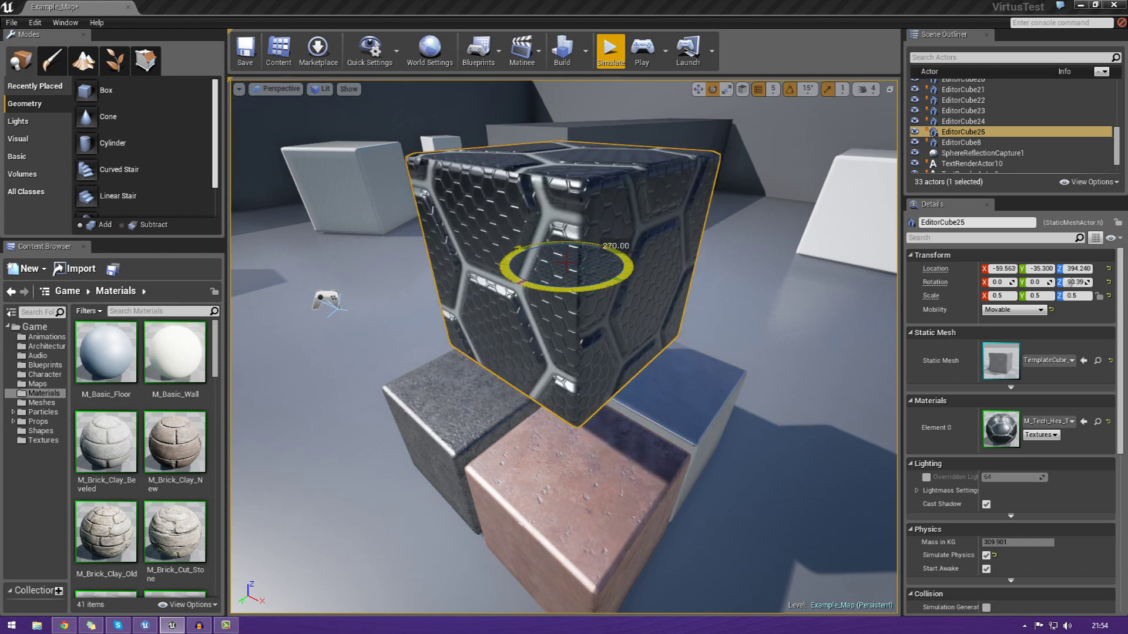
pyautogui.moveTo(604, 247); pyautogui.dragTo(508, 248)
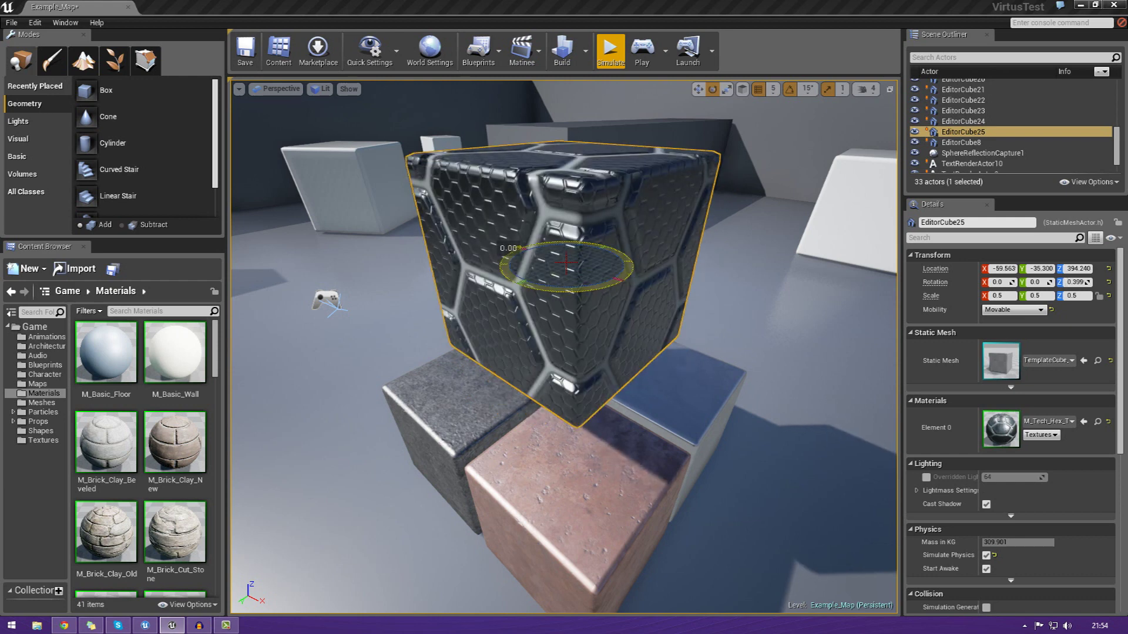
pyautogui.moveTo(508, 248); pyautogui.dragTo(497, 296)
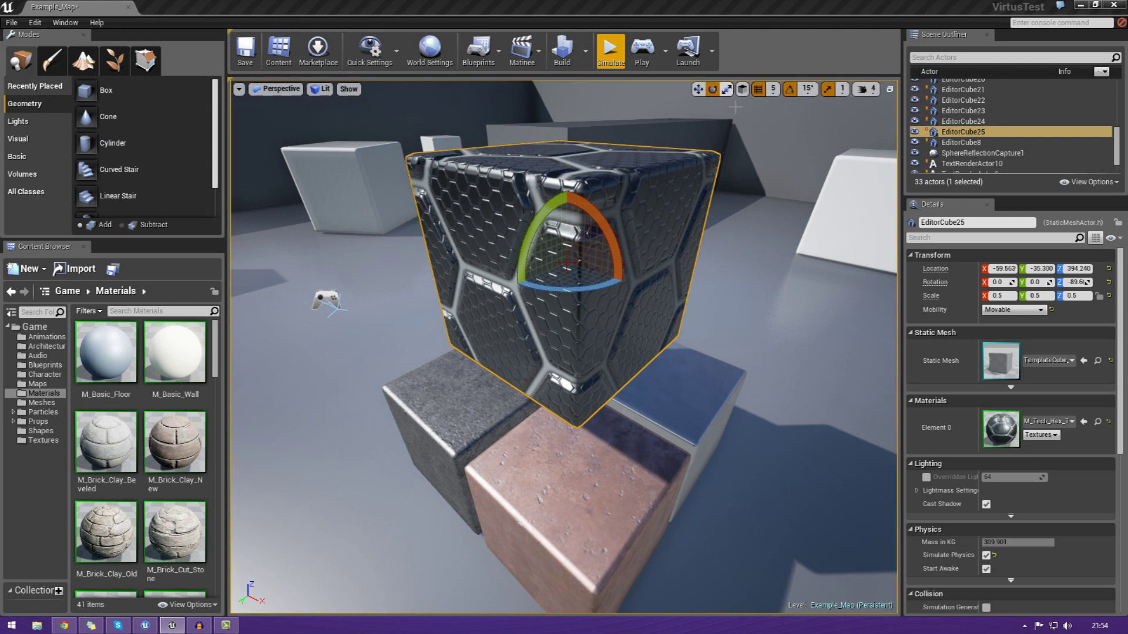
# Step: Switch to the scale tool and, with scale snapping off, stretch the hexagon-patterned cube along X to a scale of about 1.0
pyautogui.click(727, 89)
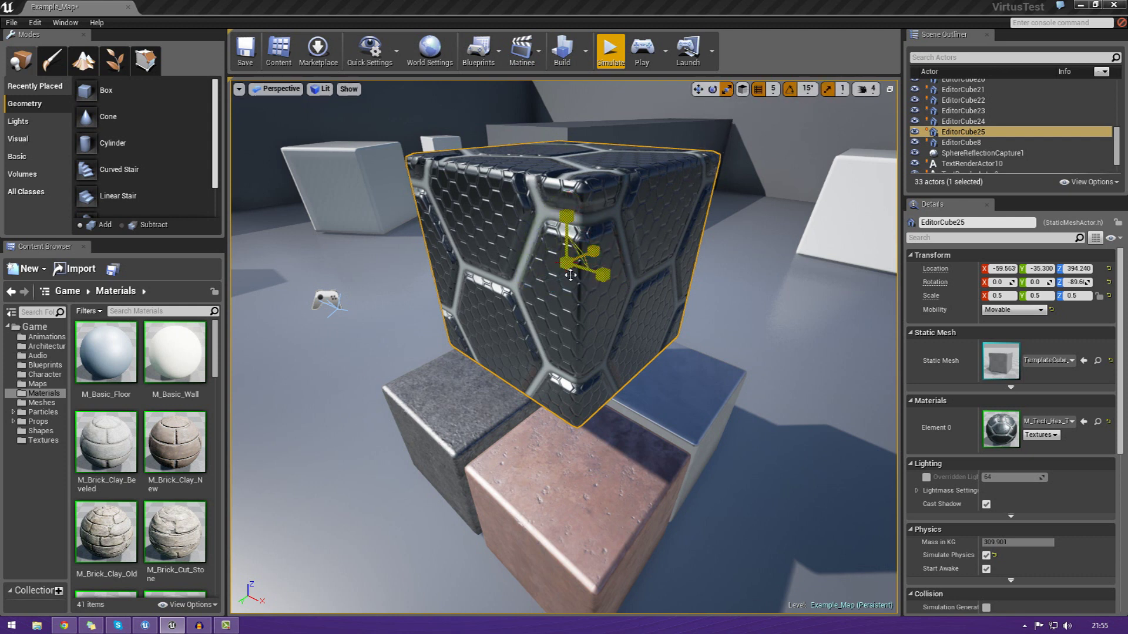
pyautogui.moveTo(629, 330); pyautogui.dragTo(552, 317, button='right')
pyautogui.moveTo(541, 253); pyautogui.dragTo(570, 253, button='right')
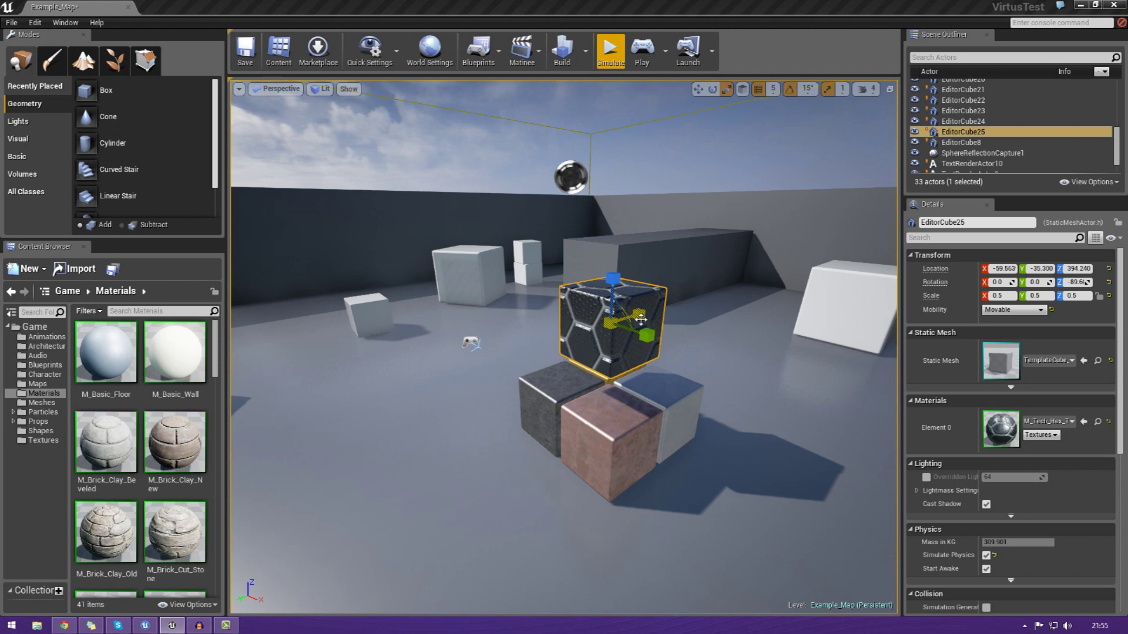
pyautogui.moveTo(639, 314)
pyautogui.mouseDown()
pyautogui.moveTo(710, 295)
pyautogui.moveTo(653, 311)
pyautogui.mouseUp()
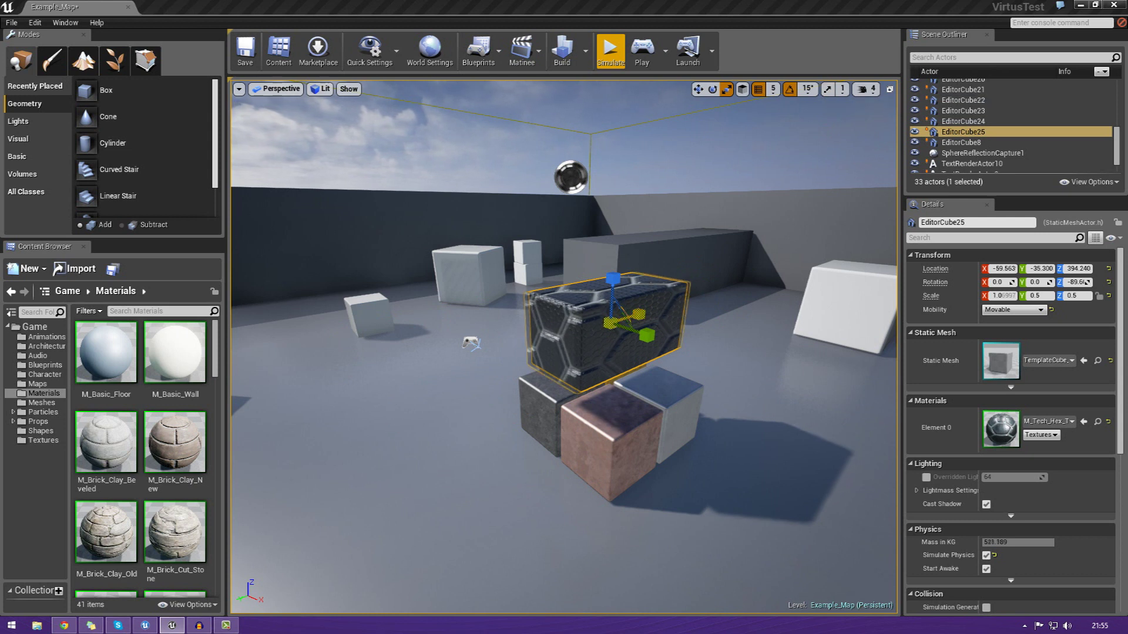
# Step: Scale the cube along single axes and two axes together to about 1.03 in X, 1.16 in Y and 0.99 in Z
pyautogui.moveTo(639, 313); pyautogui.dragTo(660, 344)
pyautogui.moveTo(619, 282)
pyautogui.mouseDown()
pyautogui.moveTo(617, 259)
pyautogui.moveTo(618, 278)
pyautogui.mouseUp()
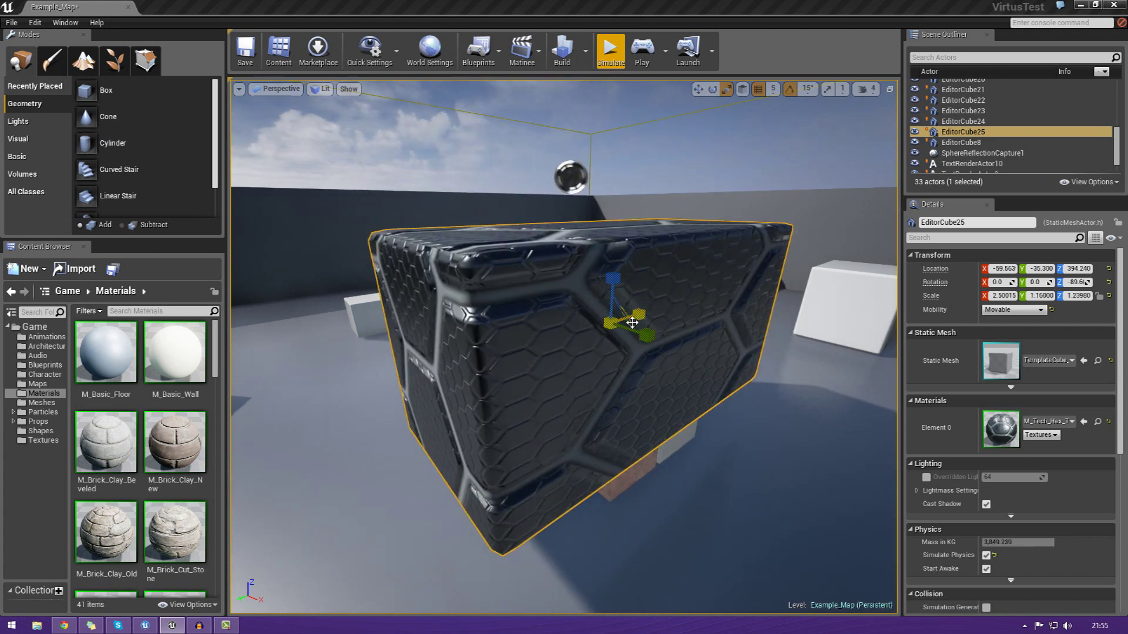
pyautogui.moveTo(632, 323); pyautogui.dragTo(637, 320)
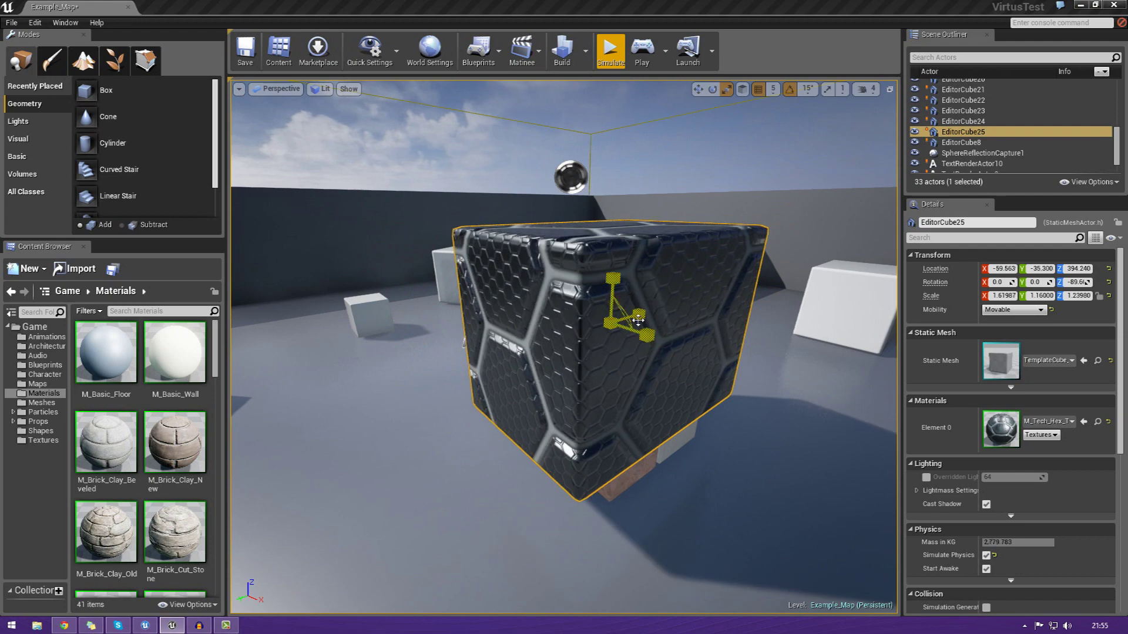
pyautogui.moveTo(674, 427); pyautogui.dragTo(651, 414, button='right')
pyautogui.keyDown('alt'); pyautogui.moveTo(593, 420); pyautogui.dragTo(658, 443); pyautogui.keyUp('alt')
pyautogui.moveTo(714, 365); pyautogui.dragTo(681, 338)
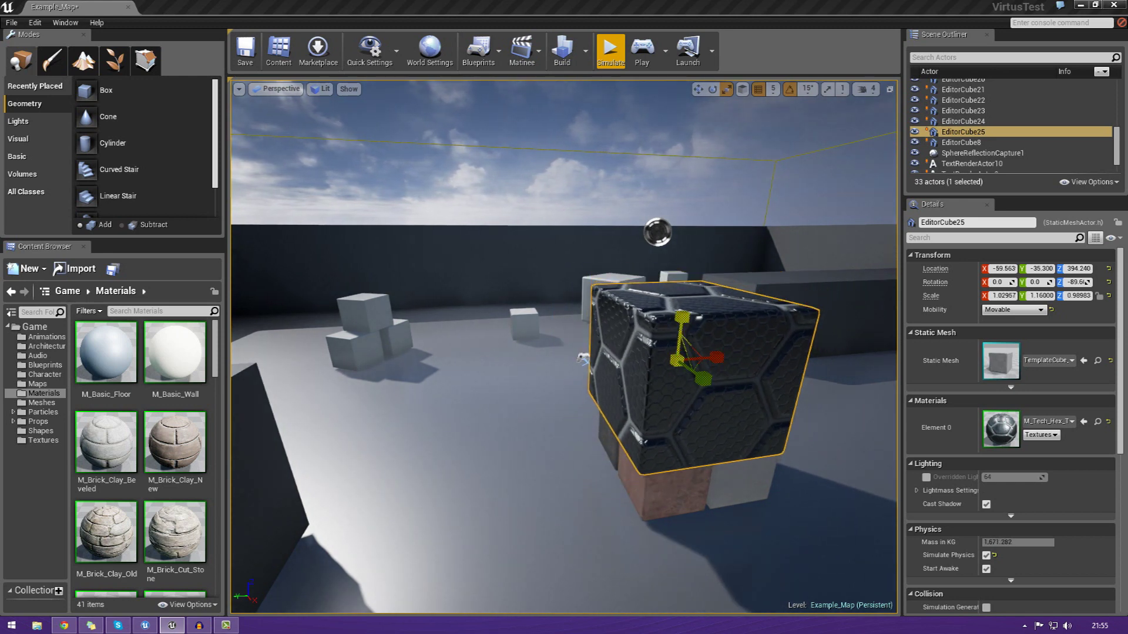
# Step: Scale the cube on all axes at once, shrinking it and then enlarging it to about 0.89, 0.72 and 0.85
pyautogui.press('a')
pyautogui.moveTo(705, 452); pyautogui.dragTo(778, 440, button='right')
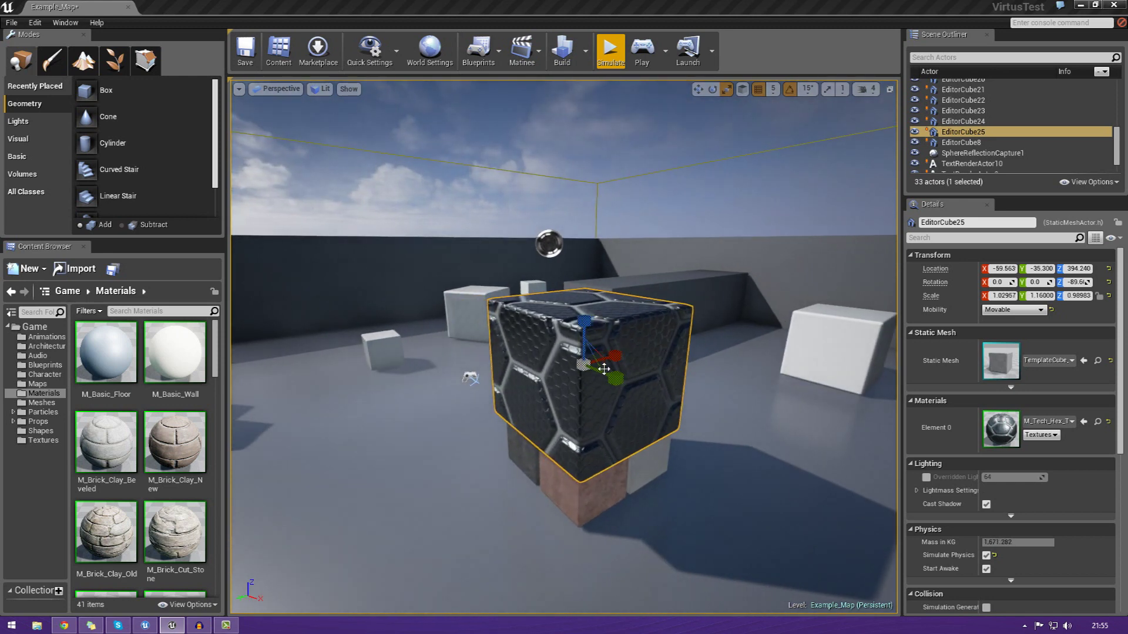
pyautogui.moveTo(584, 373)
pyautogui.mouseDown()
pyautogui.moveTo(555, 411)
pyautogui.moveTo(599, 382)
pyautogui.mouseUp()
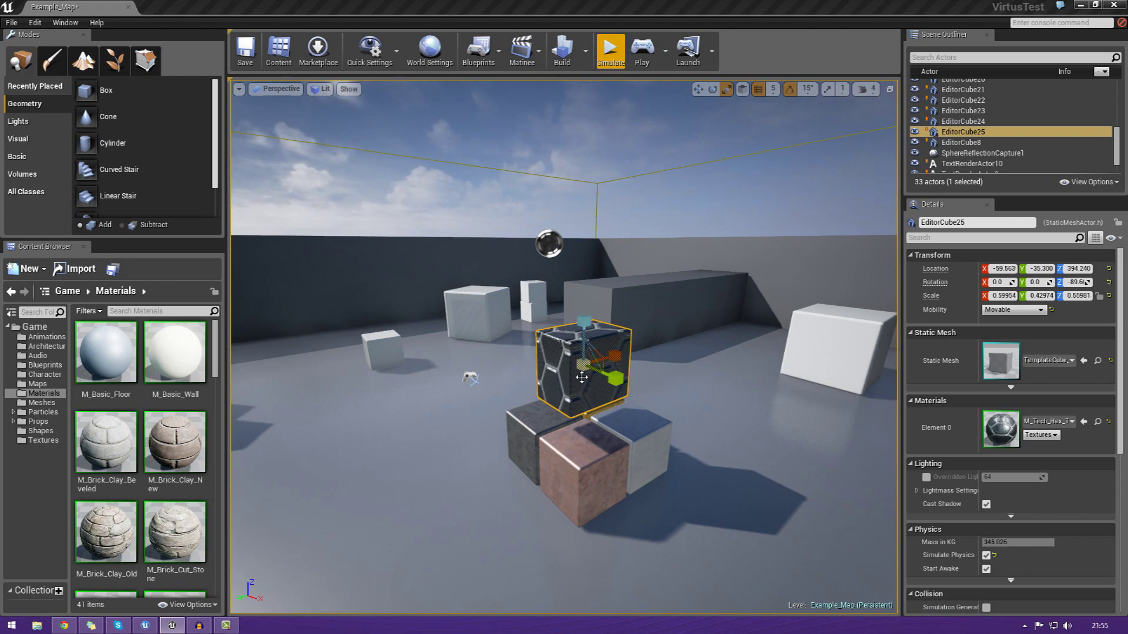
pyautogui.press('a')
pyautogui.moveTo(546, 392); pyautogui.dragTo(631, 399, button='right')
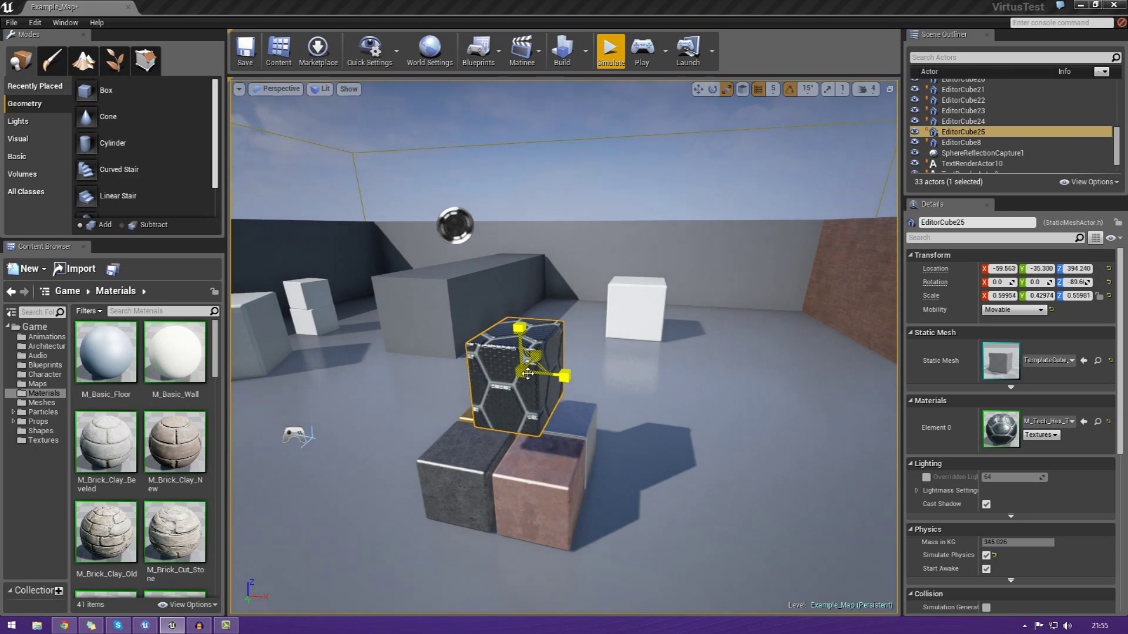
pyautogui.moveTo(527, 373); pyautogui.dragTo(558, 335)
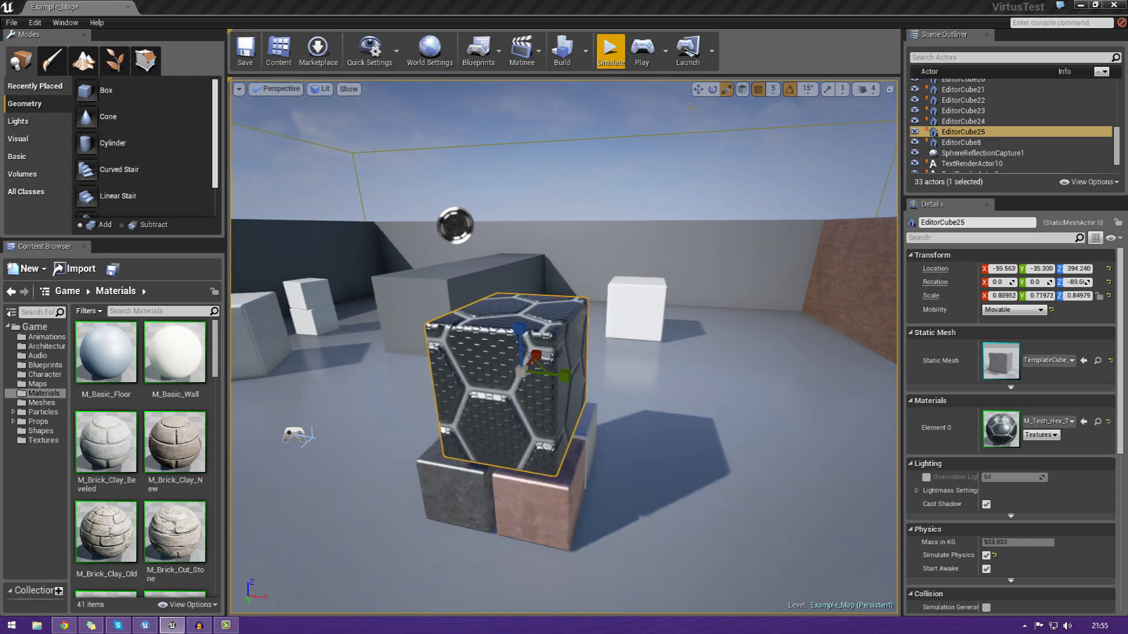
# Step: Switch to the translate tool and move the cube off the stack to about X 67, Y -282, Z 371
pyautogui.click(698, 89)
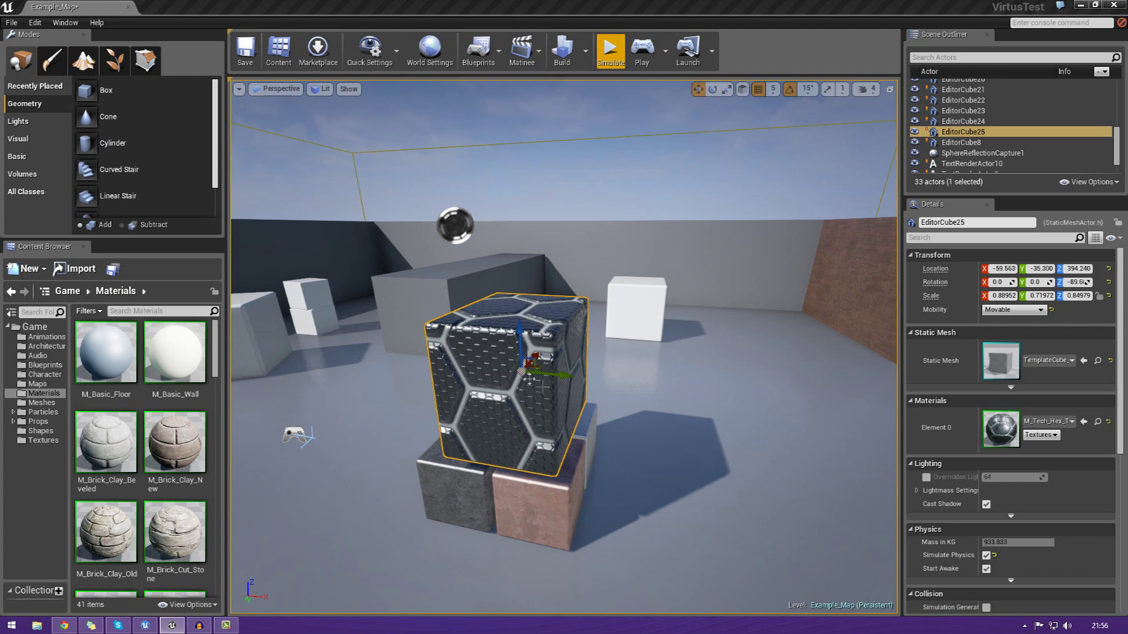
pyautogui.moveTo(520, 370); pyautogui.dragTo(562, 385)
pyautogui.moveTo(562, 386); pyautogui.dragTo(572, 406, button='right')
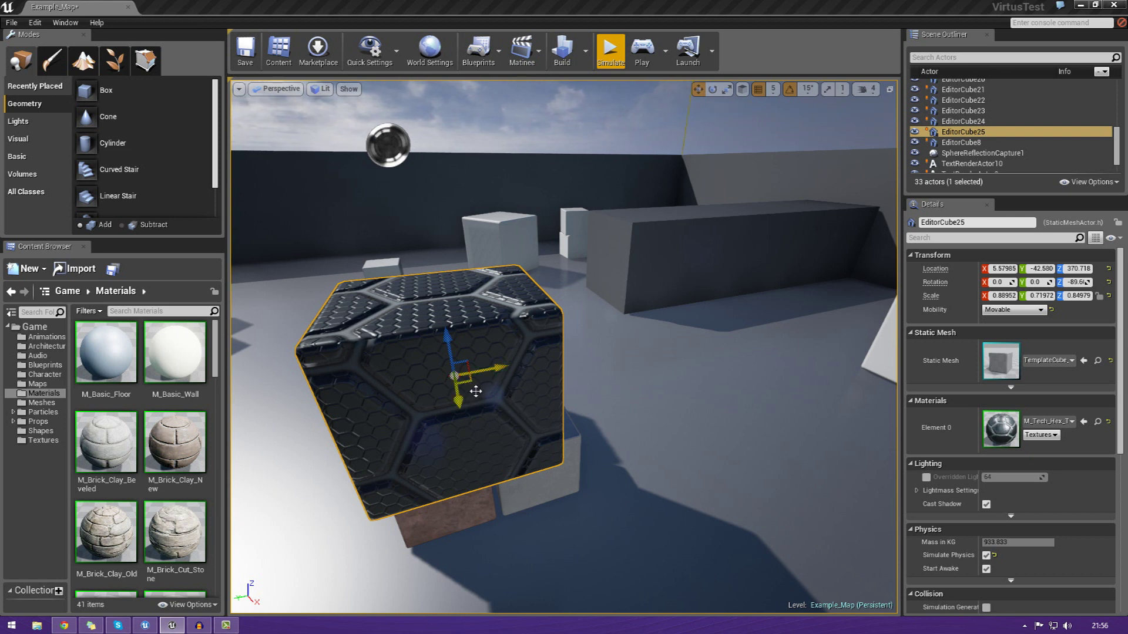
pyautogui.moveTo(495, 424); pyautogui.dragTo(444, 398, button='right')
pyautogui.moveTo(444, 393); pyautogui.dragTo(659, 356)
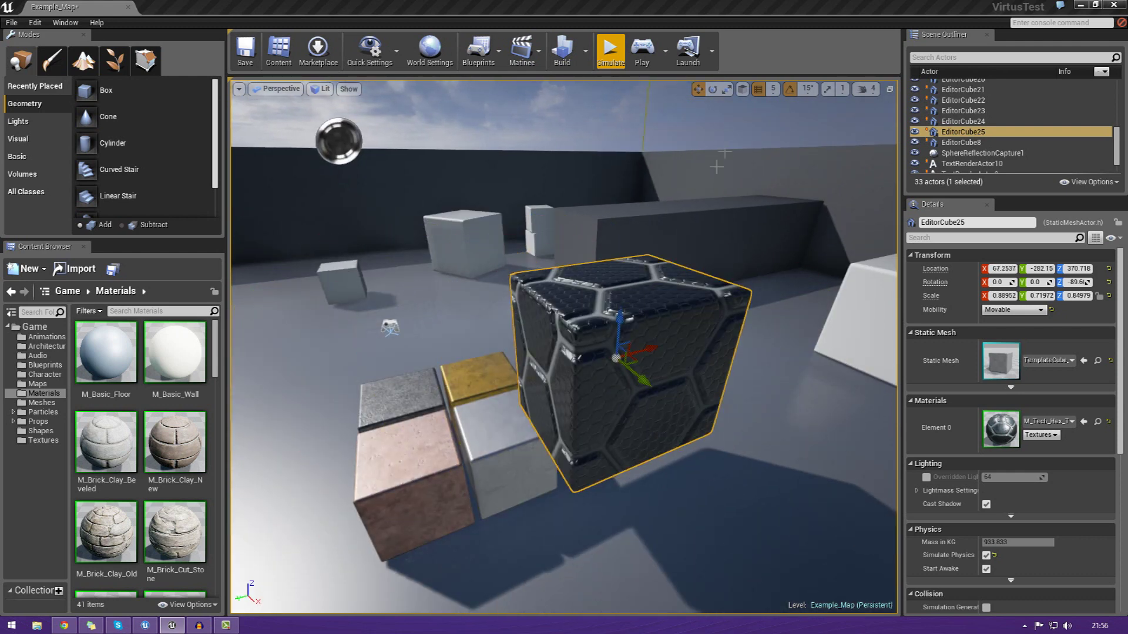
# Step: Switch the selected cube's gizmo to the rotate tool and back to the translate tool
pyautogui.click(711, 89)
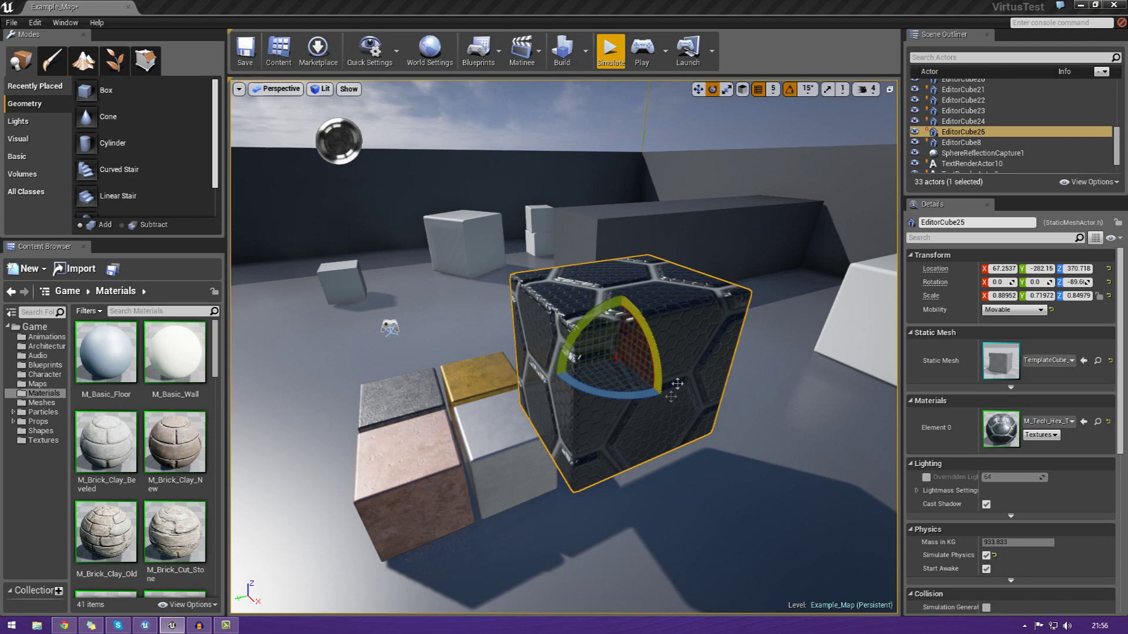
pyautogui.click(698, 90)
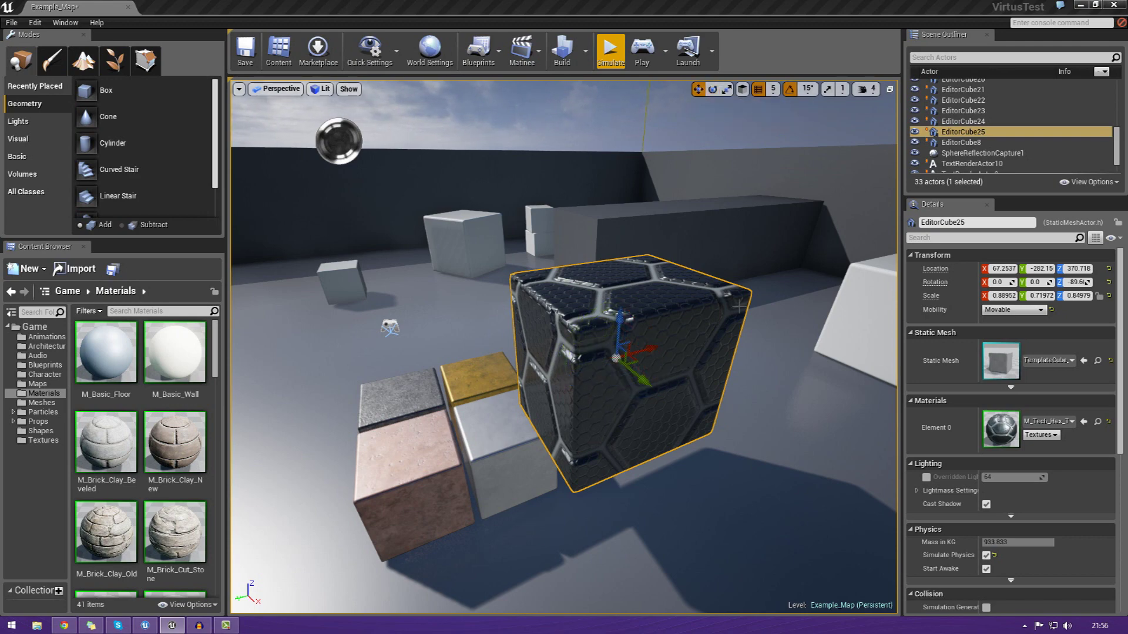
pyautogui.moveTo(735, 301)
pyautogui.mouseDown(button='right')
pyautogui.moveTo(641, 300)
pyautogui.moveTo(670, 311)
pyautogui.moveTo(605, 314)
pyautogui.moveTo(740, 306)
pyautogui.mouseUp(button='right')
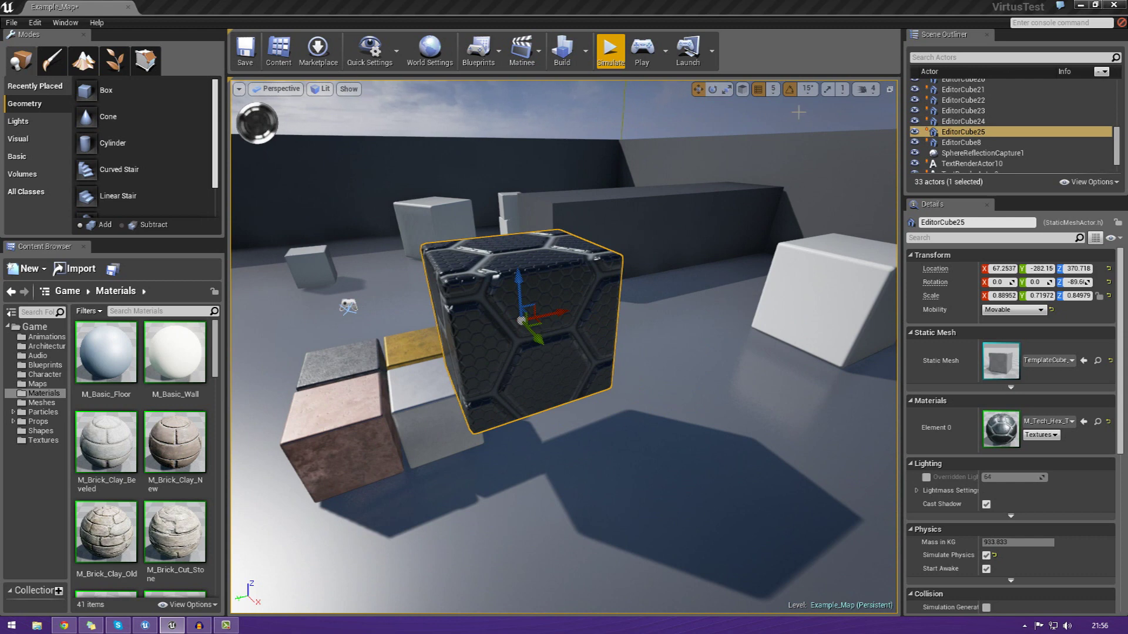
# Step: Set the grid snap size to 100 and move the hexagon-patterned cube along Y to a location of about 18
pyautogui.click(766, 93)
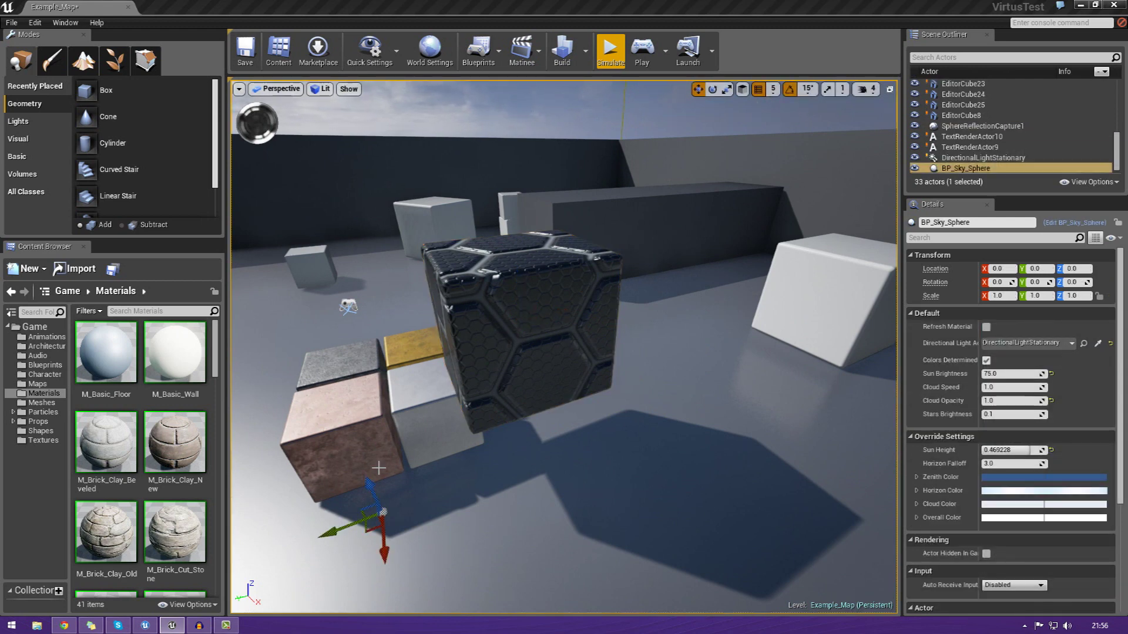
pyautogui.click(592, 301)
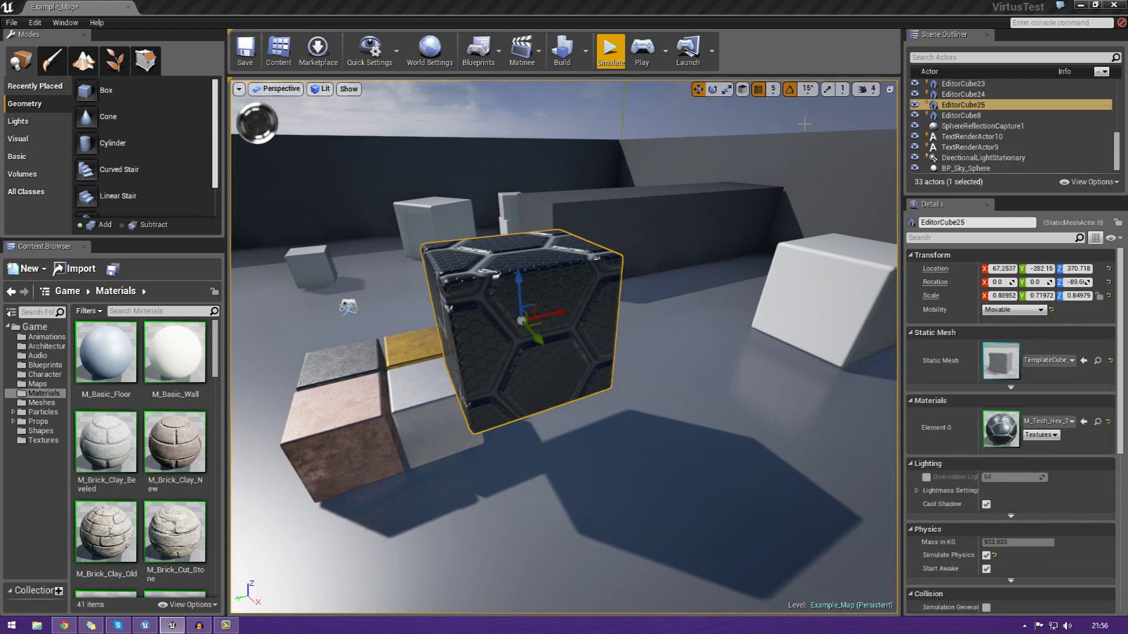
pyautogui.click(773, 89)
pyautogui.click(775, 164)
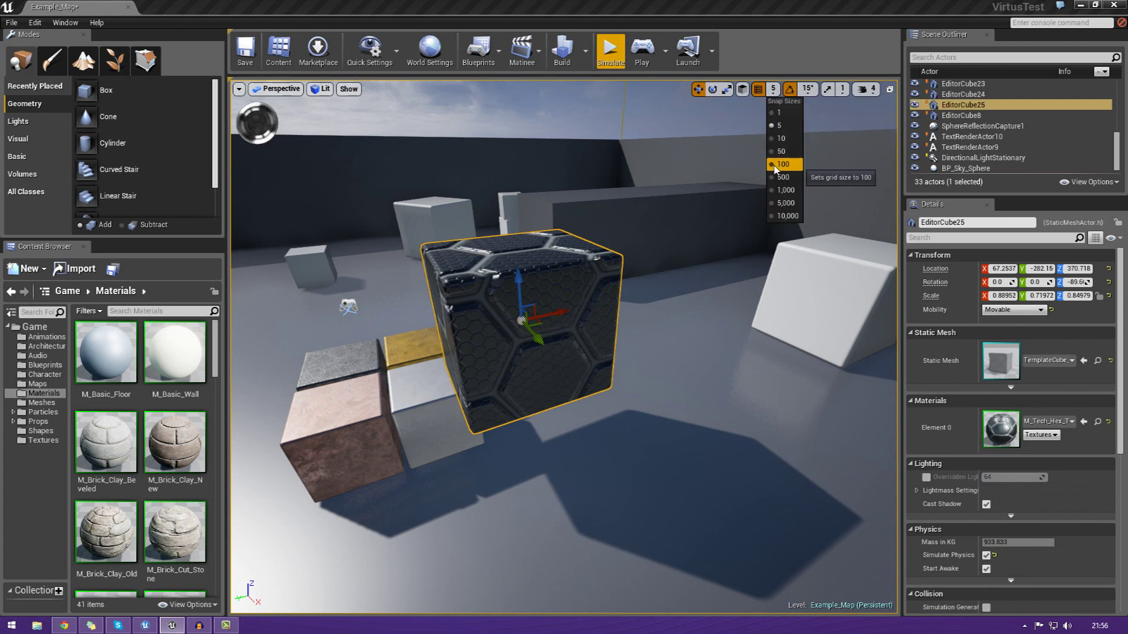
pyautogui.moveTo(732, 388); pyautogui.dragTo(605, 359, button='right')
pyautogui.moveTo(832, 413); pyautogui.dragTo(593, 460)
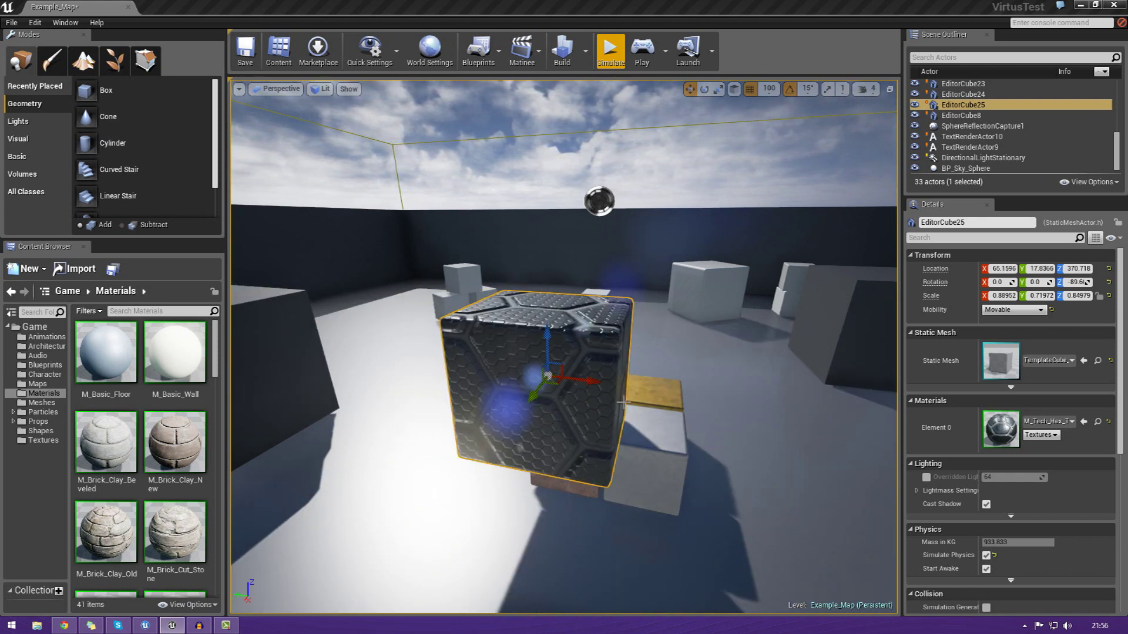
# Step: Set the grid snap size to 500, move the cube one 500-unit increment along Y, and undo the move
pyautogui.click(768, 88)
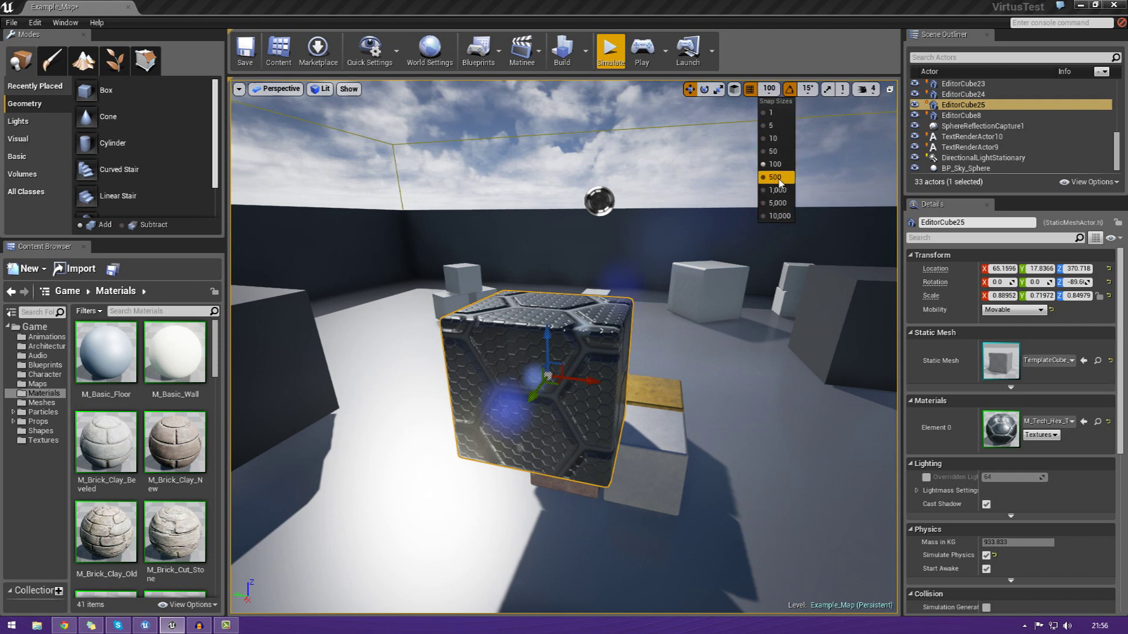
pyautogui.click(778, 180)
pyautogui.moveTo(600, 206); pyautogui.dragTo(505, 188, button='right')
pyautogui.moveTo(855, 463); pyautogui.dragTo(583, 404)
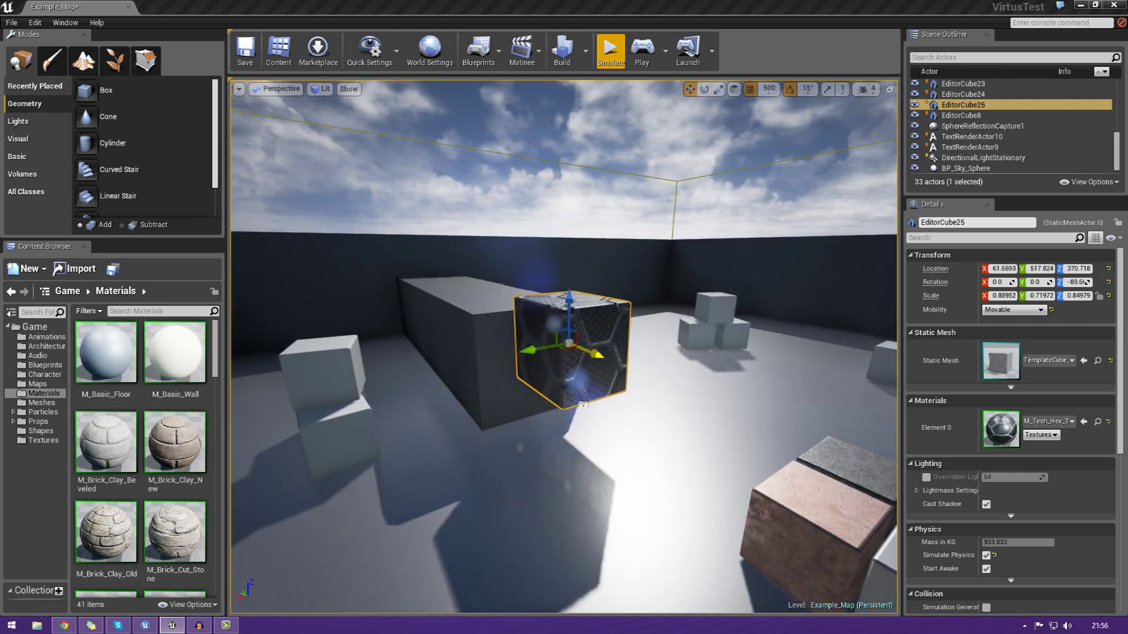
pyautogui.hotkey('ctrl', 'z')
# Step: Set the grid snap size to 5 and move the hexagon-patterned cube along Y to a location of about 193
pyautogui.click(768, 89)
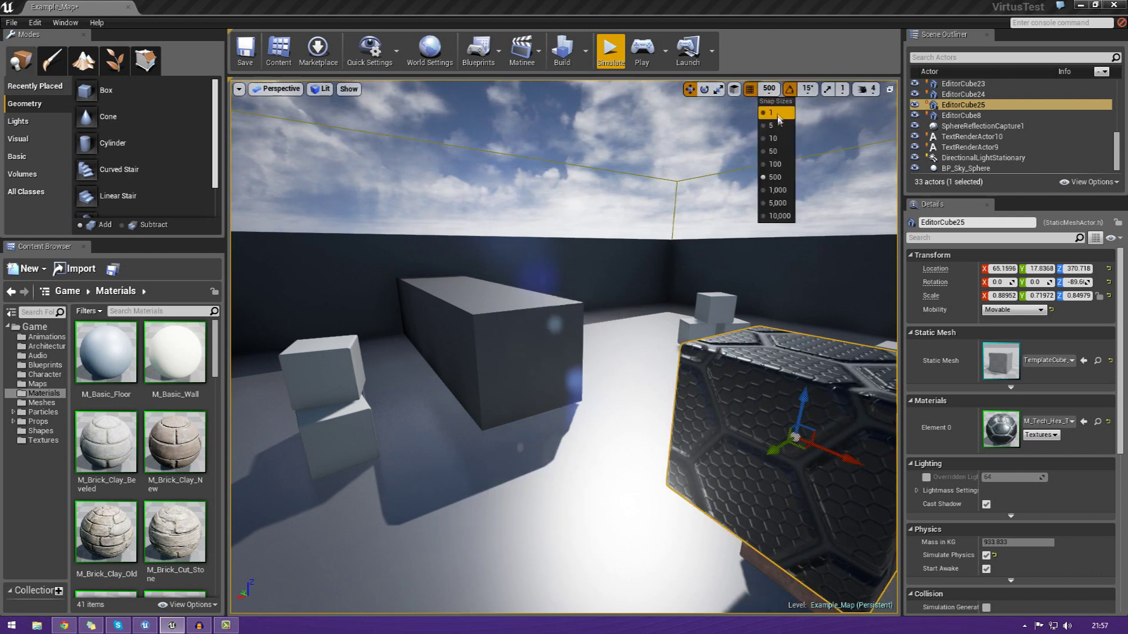
pyautogui.click(771, 126)
pyautogui.moveTo(781, 447); pyautogui.dragTo(699, 447)
pyautogui.moveTo(702, 510); pyautogui.dragTo(824, 509, button='right')
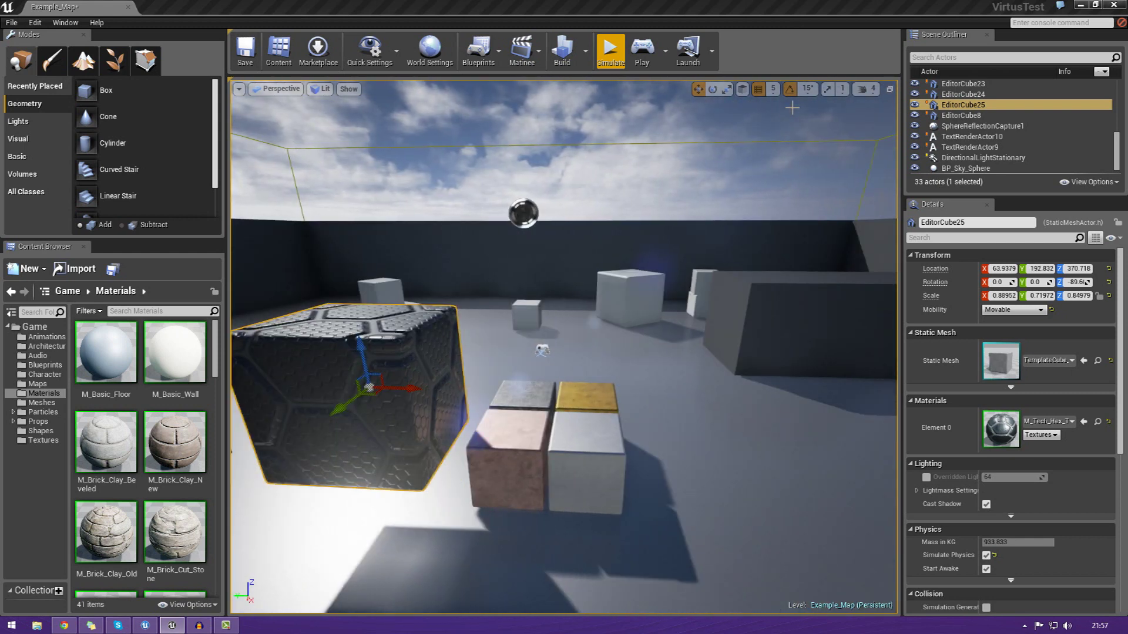
pyautogui.click(773, 90)
pyautogui.click(774, 126)
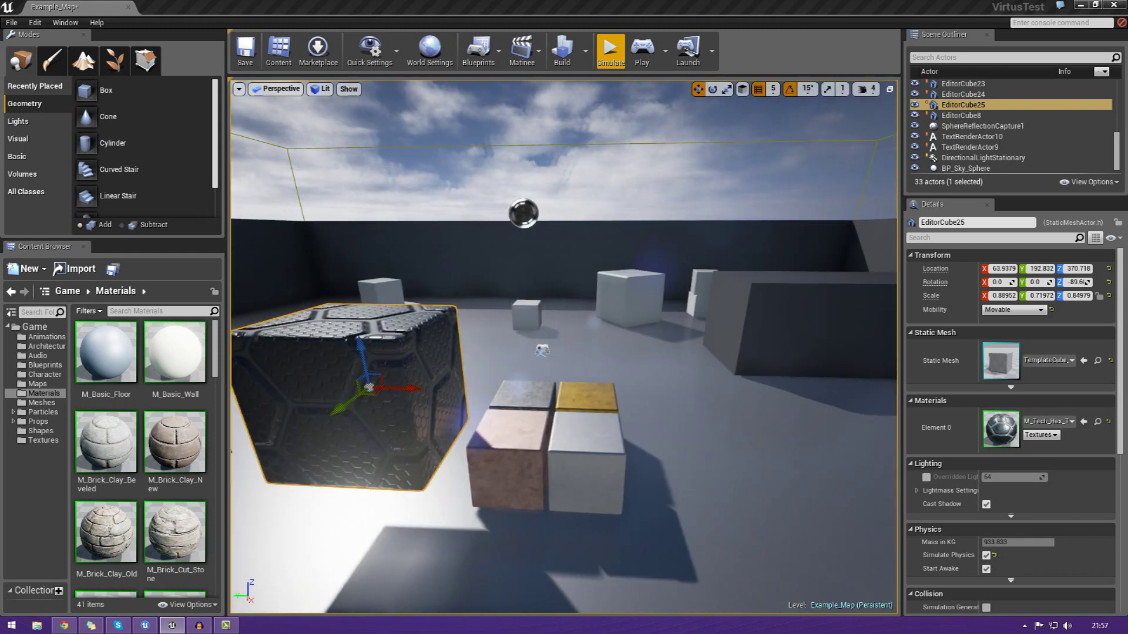
# Step: Select the brushed-metal cube in the stack, move it along Y to about -268, and undo the move
pyautogui.moveTo(411, 411); pyautogui.dragTo(353, 403, button='right')
pyautogui.click(566, 473)
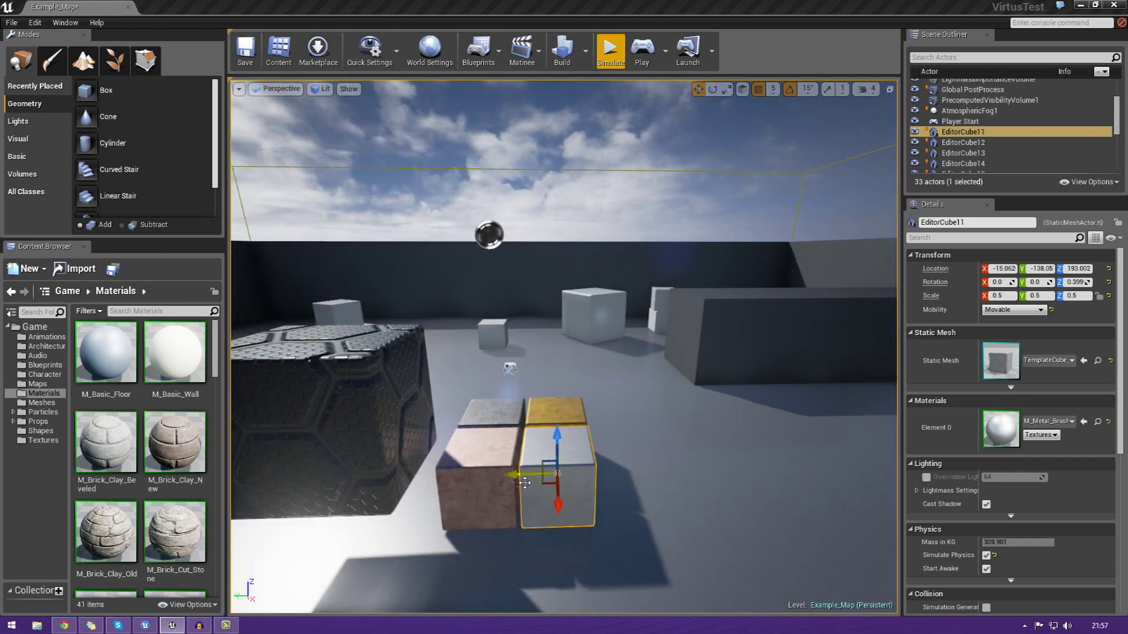
pyautogui.moveTo(518, 473); pyautogui.dragTo(587, 471)
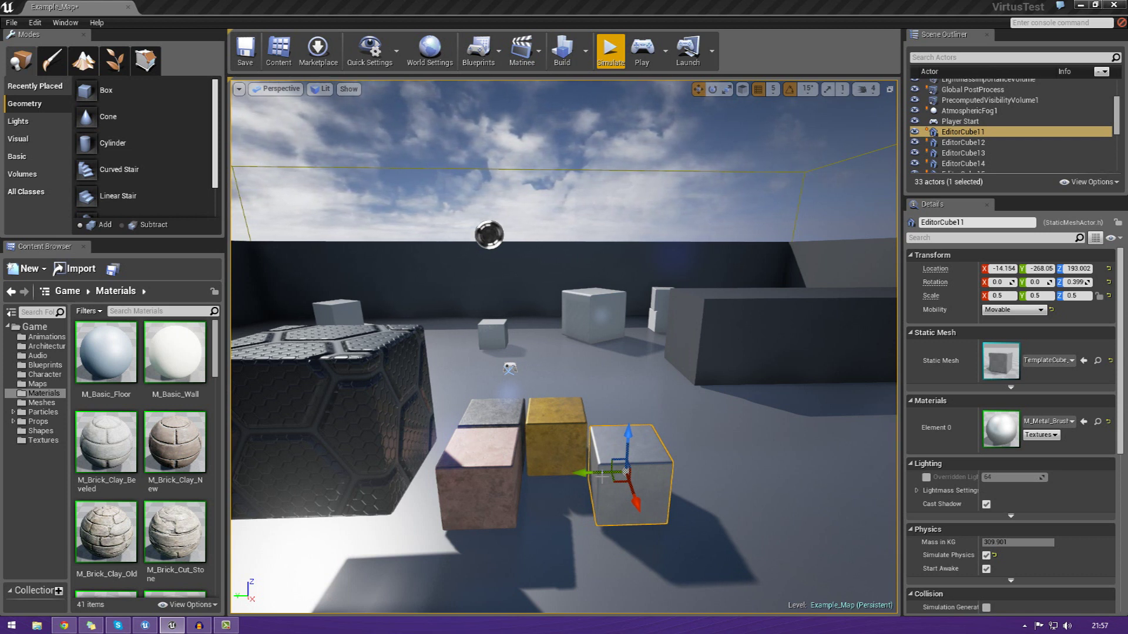
pyautogui.hotkey('ctrl', 'z')
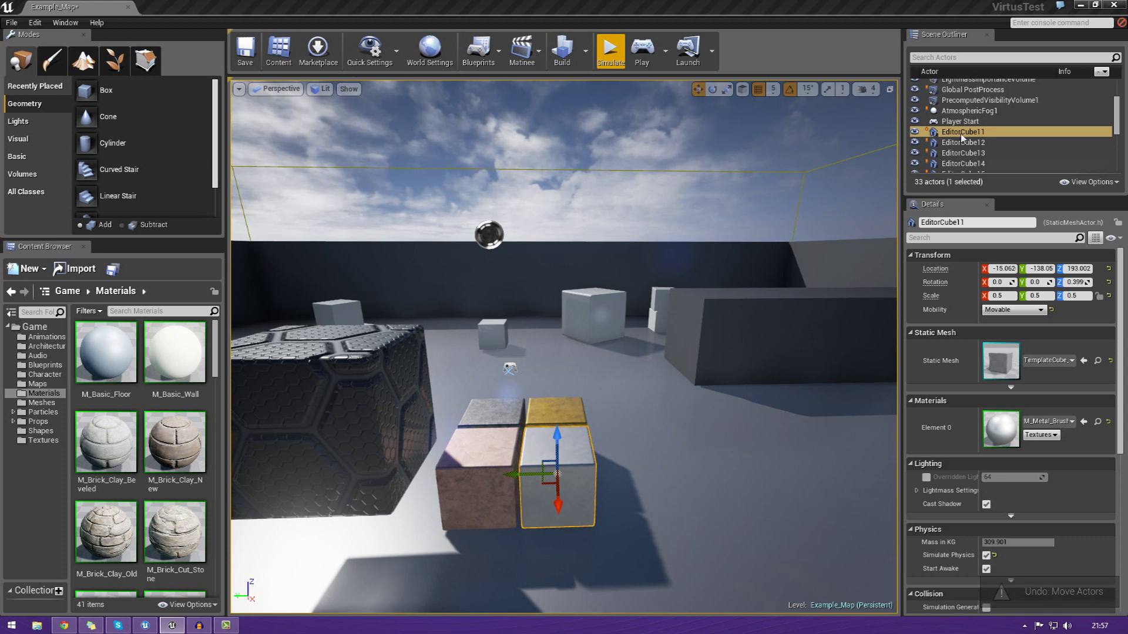
# Step: Set the grid snap size to 10 and duplicate the selected brushed-metal cube in place
pyautogui.click(774, 90)
pyautogui.click(780, 94)
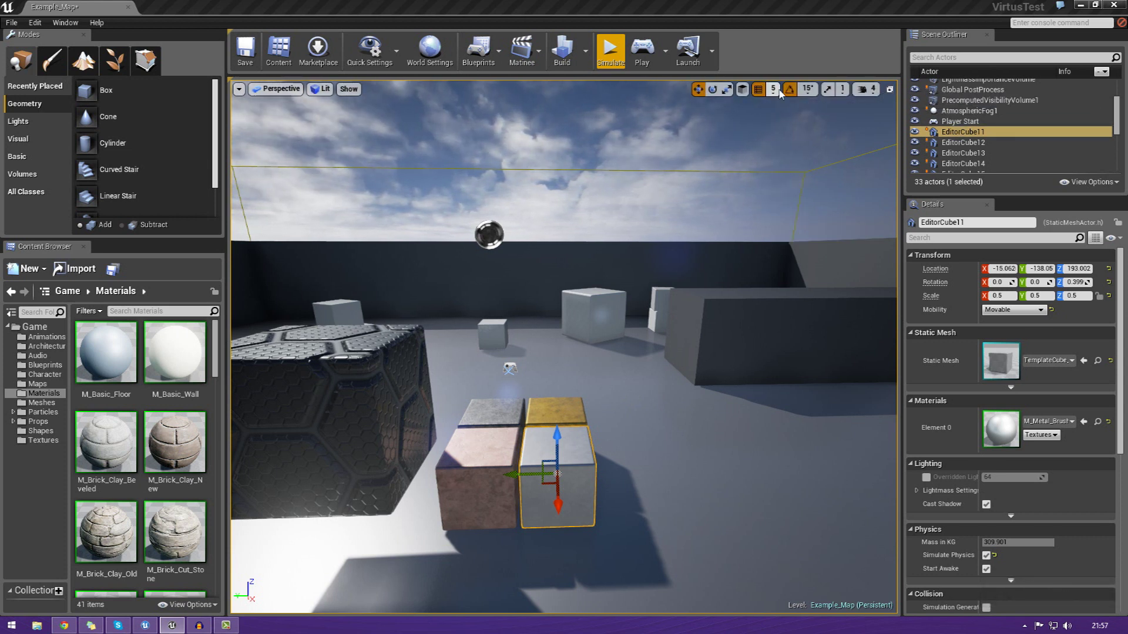
pyautogui.click(781, 94)
pyautogui.click(781, 135)
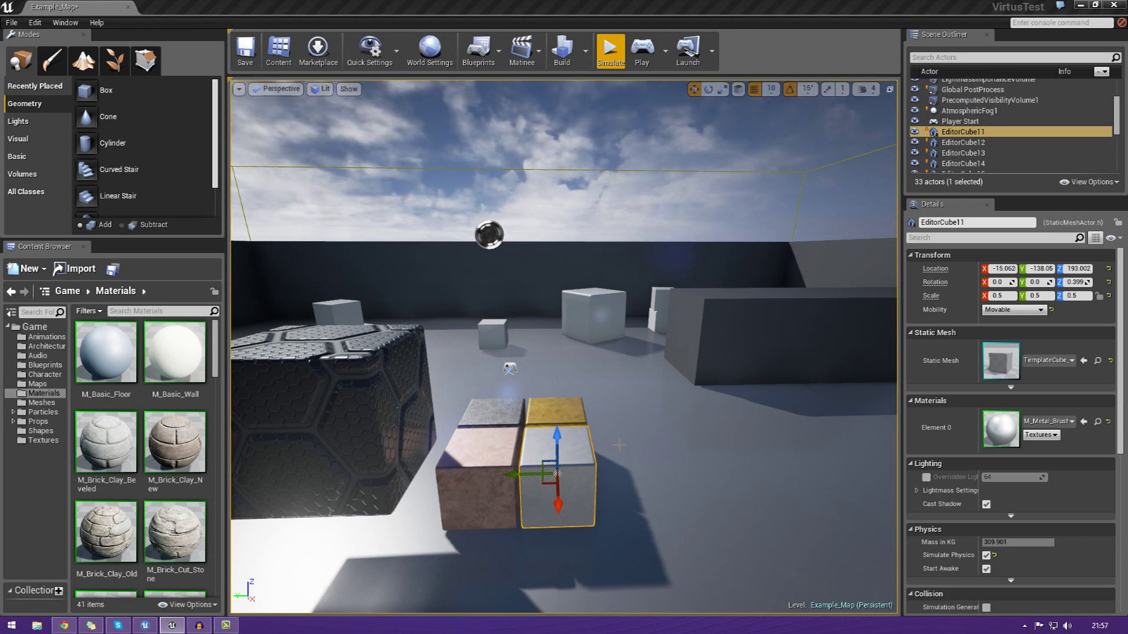
pyautogui.hotkey('ctrl', 'w')
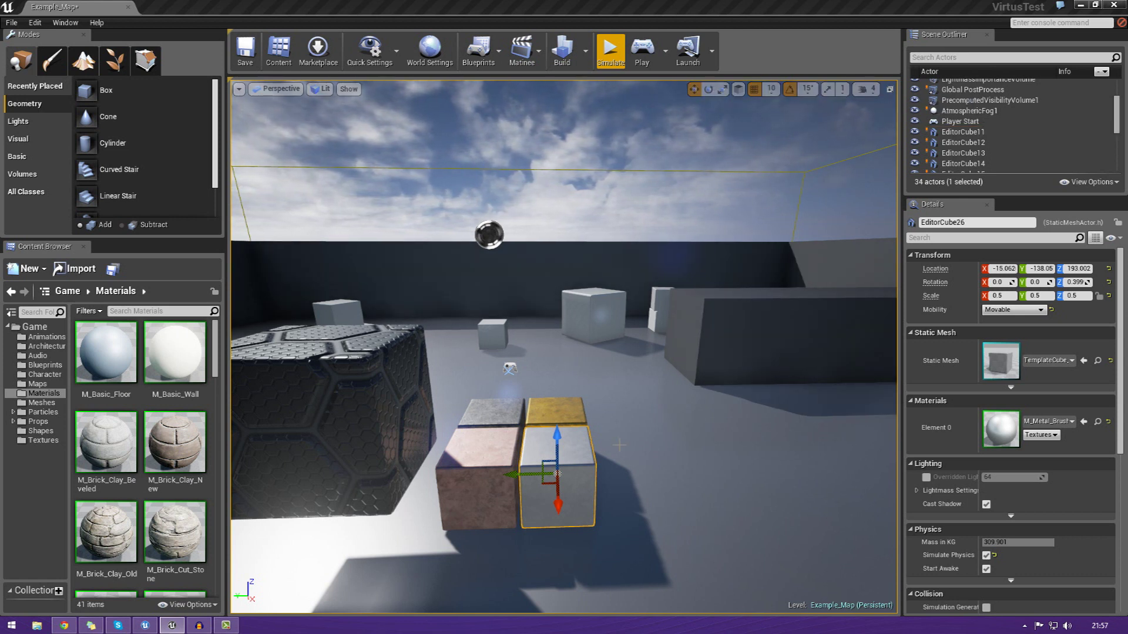
# Step: Move the duplicated brushed-metal cube along Y to about -268, beside the original
pyautogui.moveTo(532, 483); pyautogui.dragTo(582, 511, button='right')
pyautogui.moveTo(508, 347); pyautogui.dragTo(633, 353)
pyautogui.moveTo(674, 442); pyautogui.dragTo(540, 440, button='right')
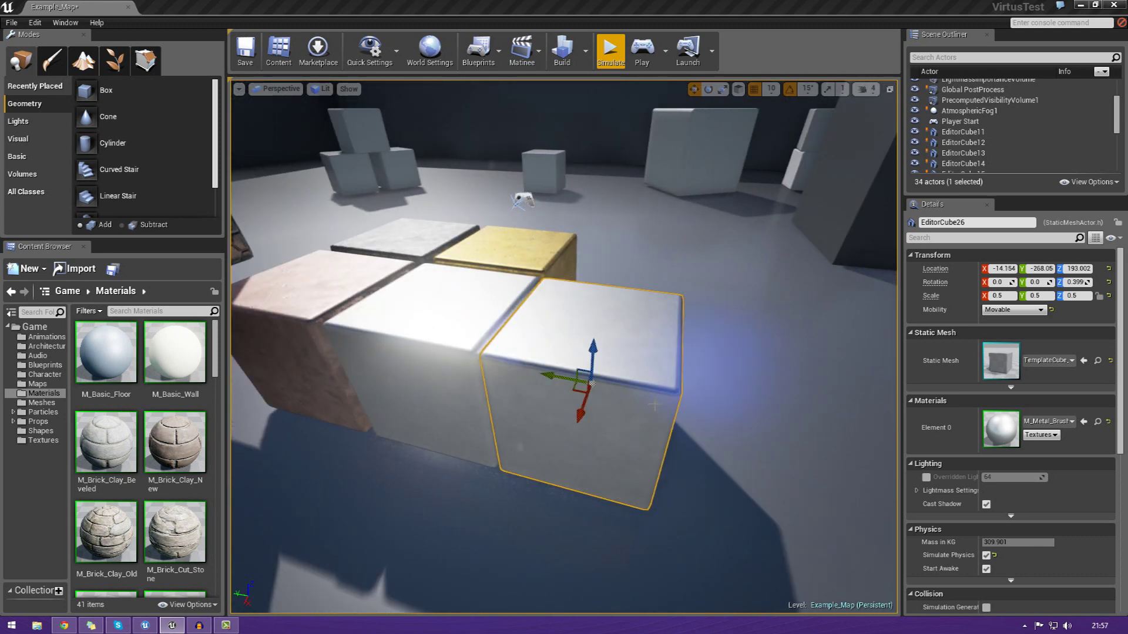
# Step: Duplicate the selected brushed-metal cube again and move the copy along Y to about -398, extending the row
pyautogui.rightClick(558, 381)
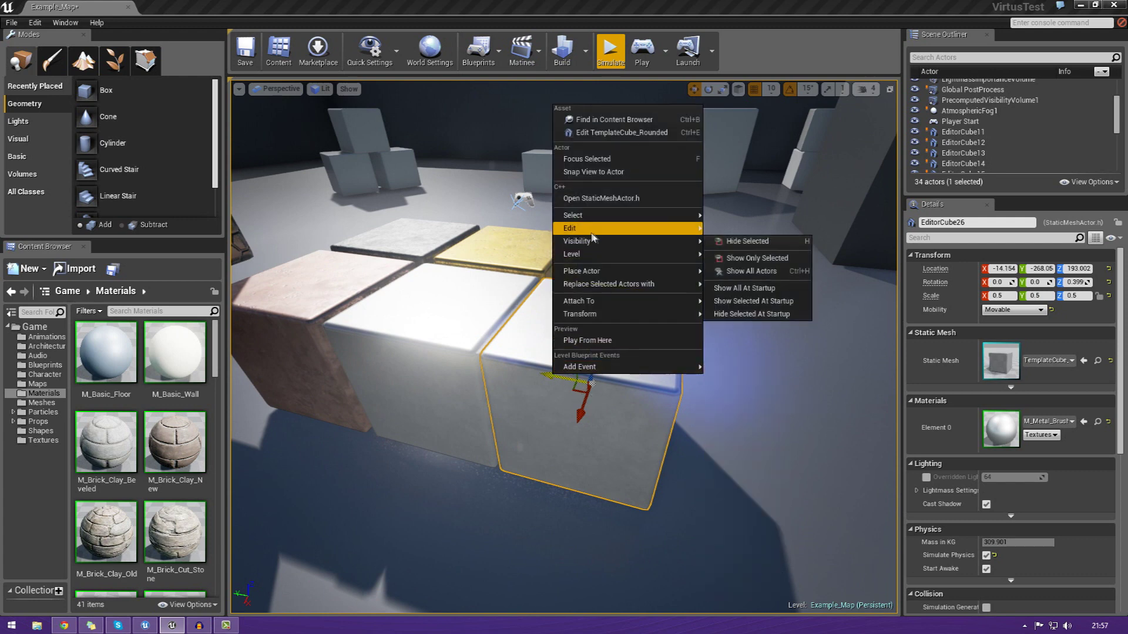
pyautogui.moveTo(494, 328); pyautogui.dragTo(557, 329, button='right')
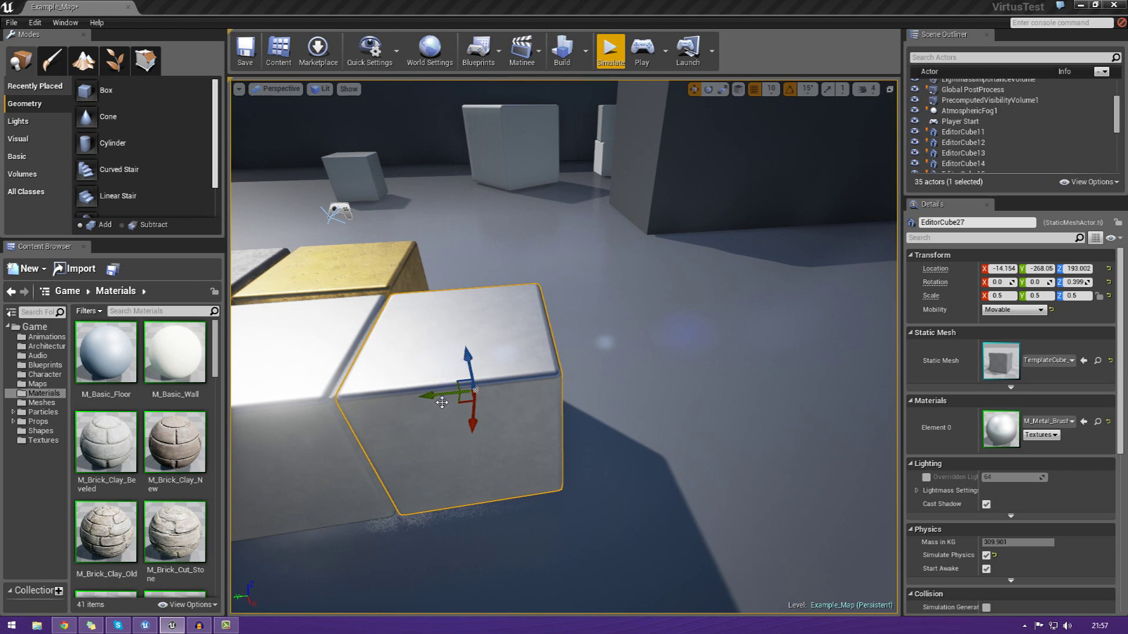
pyautogui.moveTo(439, 395); pyautogui.dragTo(588, 372)
pyautogui.press('a')
pyautogui.moveTo(587, 371)
pyautogui.mouseDown(button='right')
pyautogui.moveTo(555, 376)
pyautogui.moveTo(580, 383)
pyautogui.mouseUp(button='right')
pyautogui.press('d')
pyautogui.press('a')
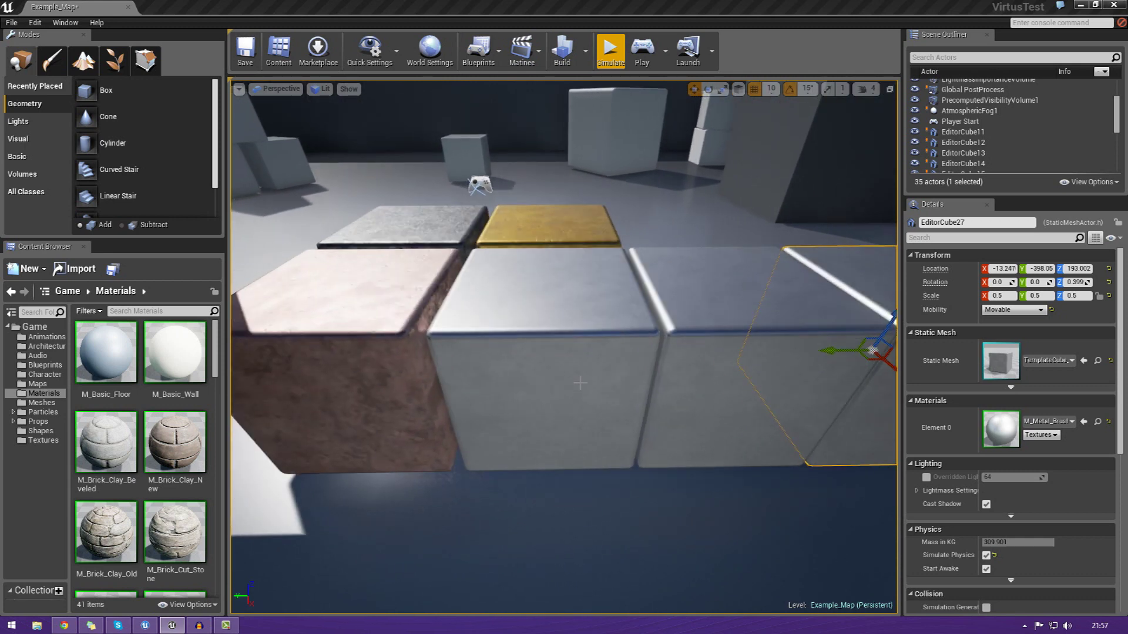
pyautogui.moveTo(662, 355); pyautogui.dragTo(767, 222, button='right')
pyautogui.moveTo(564, 347); pyautogui.dragTo(529, 338, button='right')
# Step: Select the hexagon-patterned cube and rotate it about Z to about 0.4° with the 15° rotation snap
pyautogui.click(593, 352)
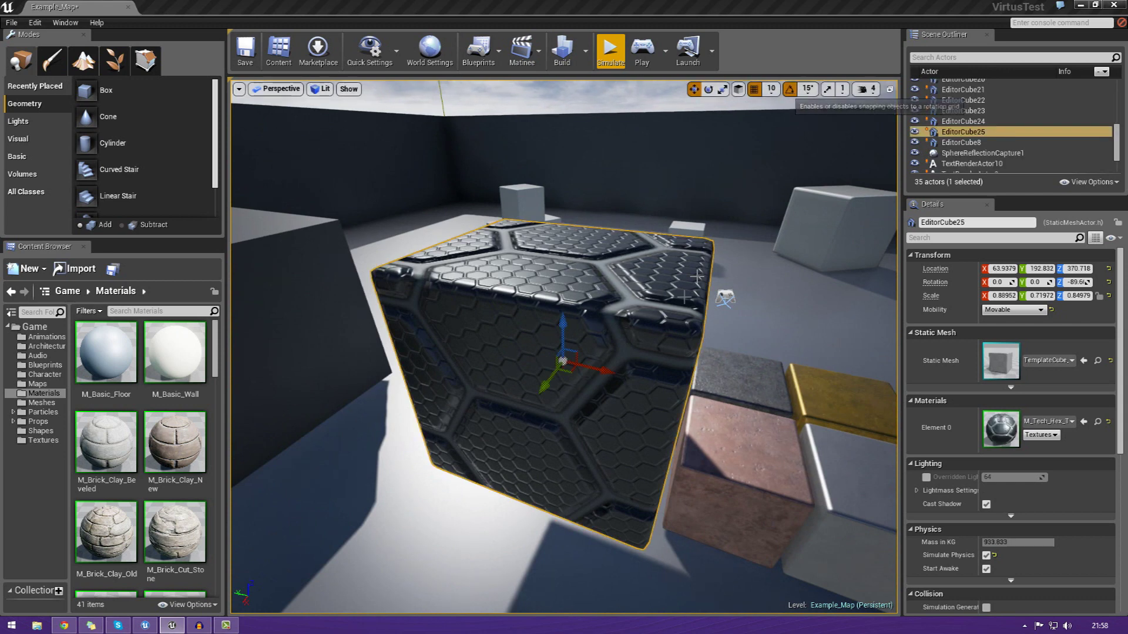
pyautogui.click(709, 89)
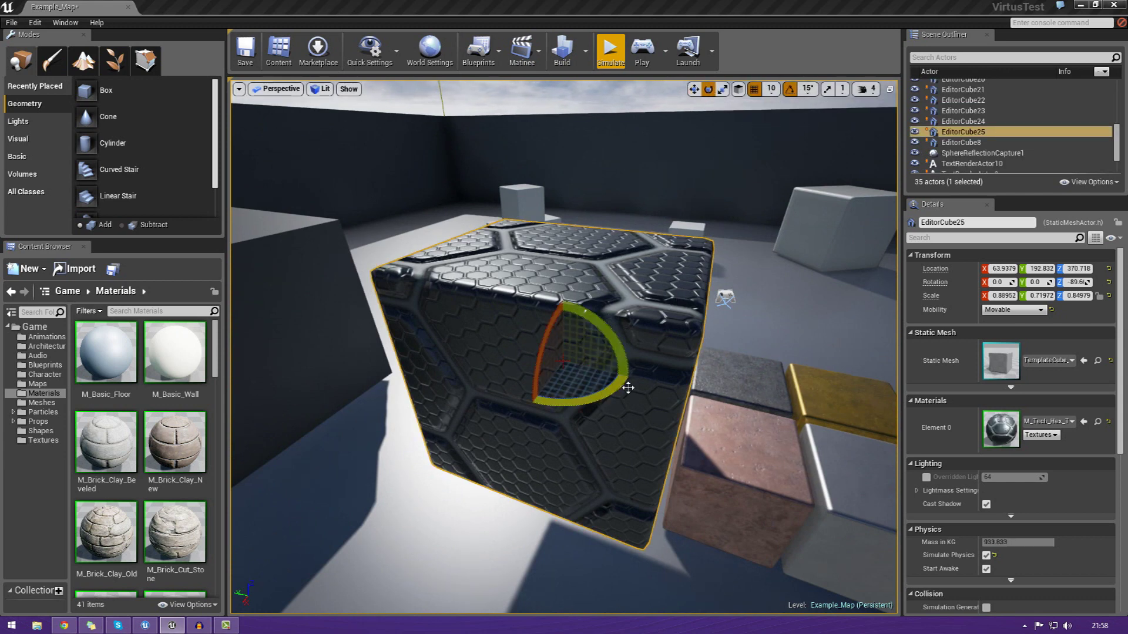
pyautogui.moveTo(627, 387)
pyautogui.mouseDown()
pyautogui.moveTo(581, 420)
pyautogui.moveTo(724, 299)
pyautogui.moveTo(626, 385)
pyautogui.mouseUp()
# Step: Set the rotation snap to 30° and rotate the hexagon-patterned cube about Z to about 90.4°
pyautogui.click(808, 89)
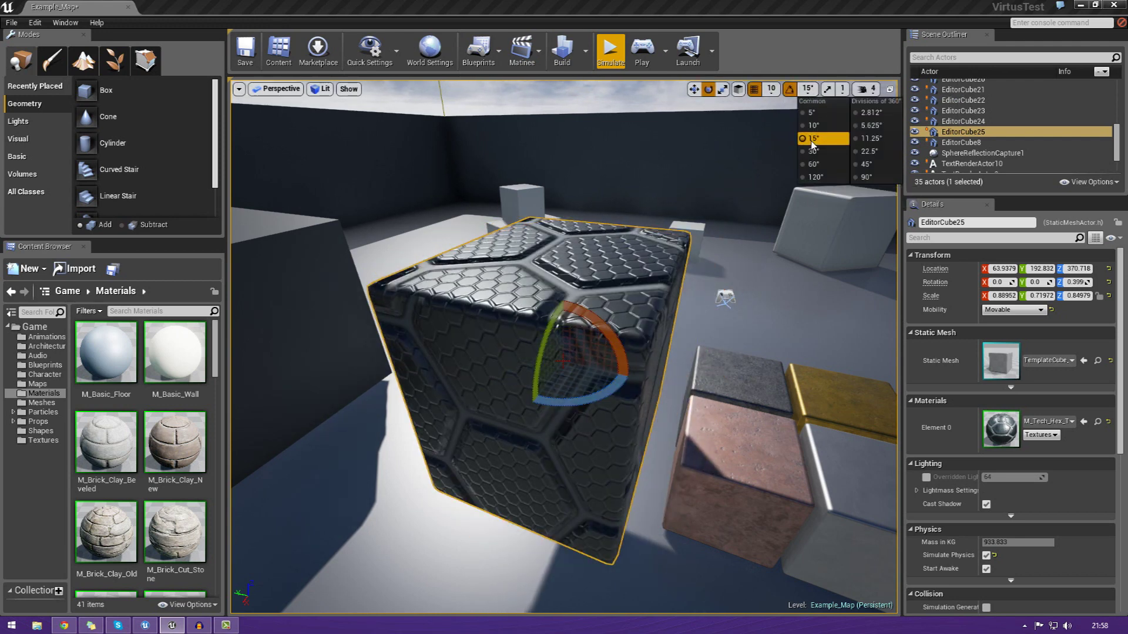
pyautogui.click(821, 154)
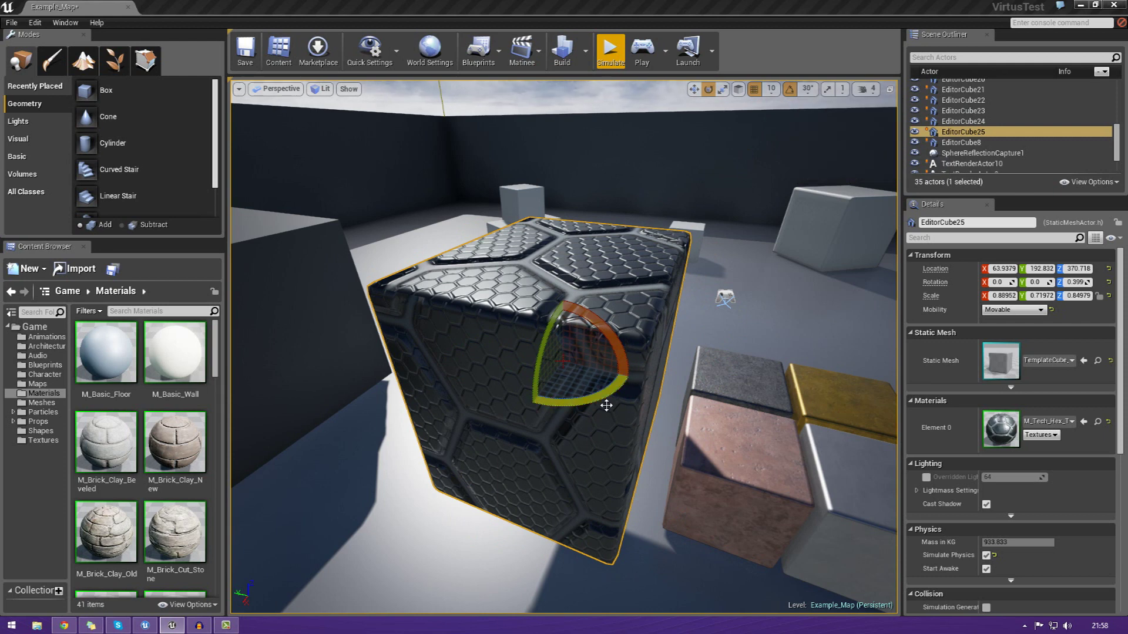
pyautogui.moveTo(606, 405)
pyautogui.mouseDown()
pyautogui.moveTo(458, 413)
pyautogui.moveTo(605, 402)
pyautogui.mouseUp()
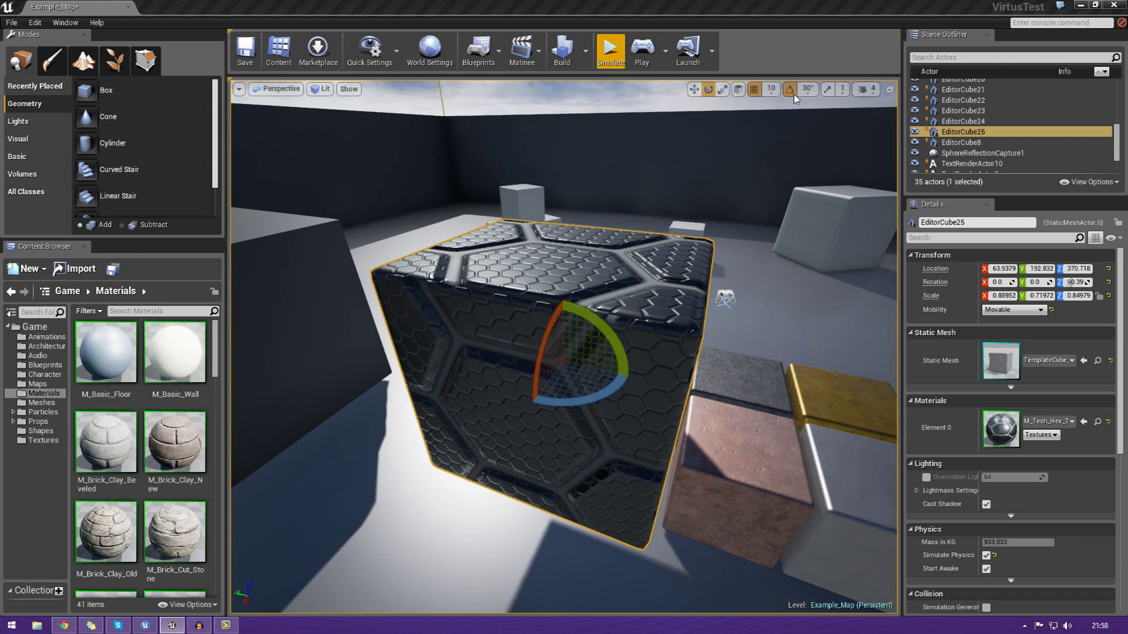
# Step: Set the rotation snap to 5° and rotate the hexagon-patterned cube about Z to about -179°
pyautogui.click(807, 88)
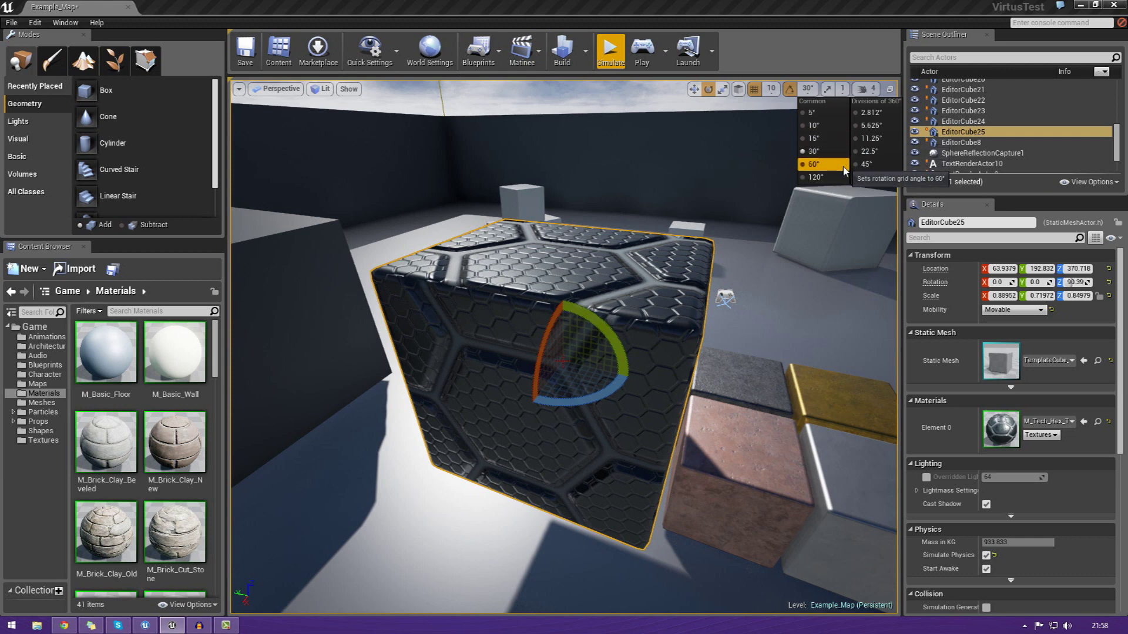
pyautogui.click(812, 112)
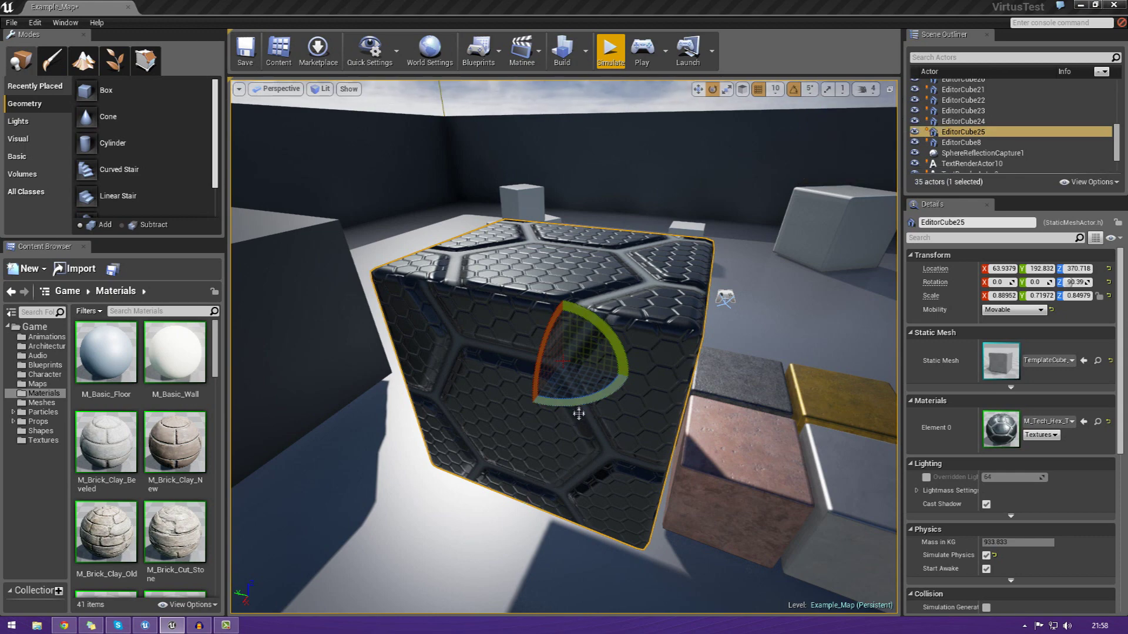
pyautogui.moveTo(583, 402)
pyautogui.mouseDown()
pyautogui.moveTo(629, 374)
pyautogui.moveTo(628, 328)
pyautogui.moveTo(658, 376)
pyautogui.moveTo(632, 376)
pyautogui.moveTo(567, 412)
pyautogui.moveTo(530, 405)
pyautogui.moveTo(589, 404)
pyautogui.mouseUp()
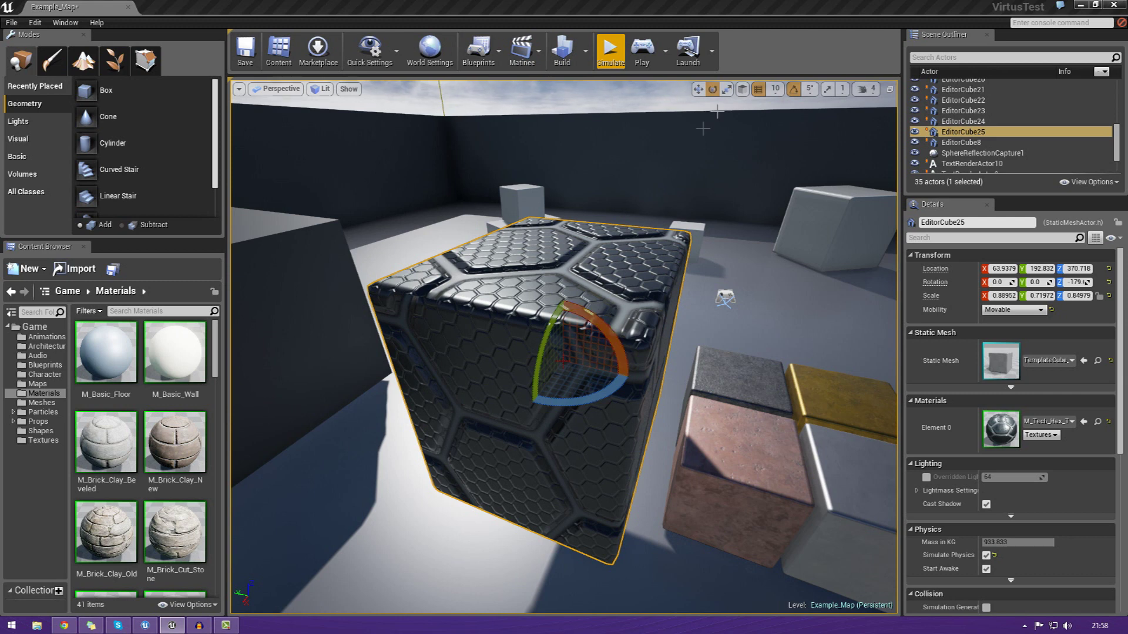
# Step: Turn off rotation snapping, rotate the hexagon-patterned cube freely about Z, and undo that rotation
pyautogui.moveTo(581, 395); pyautogui.dragTo(534, 406)
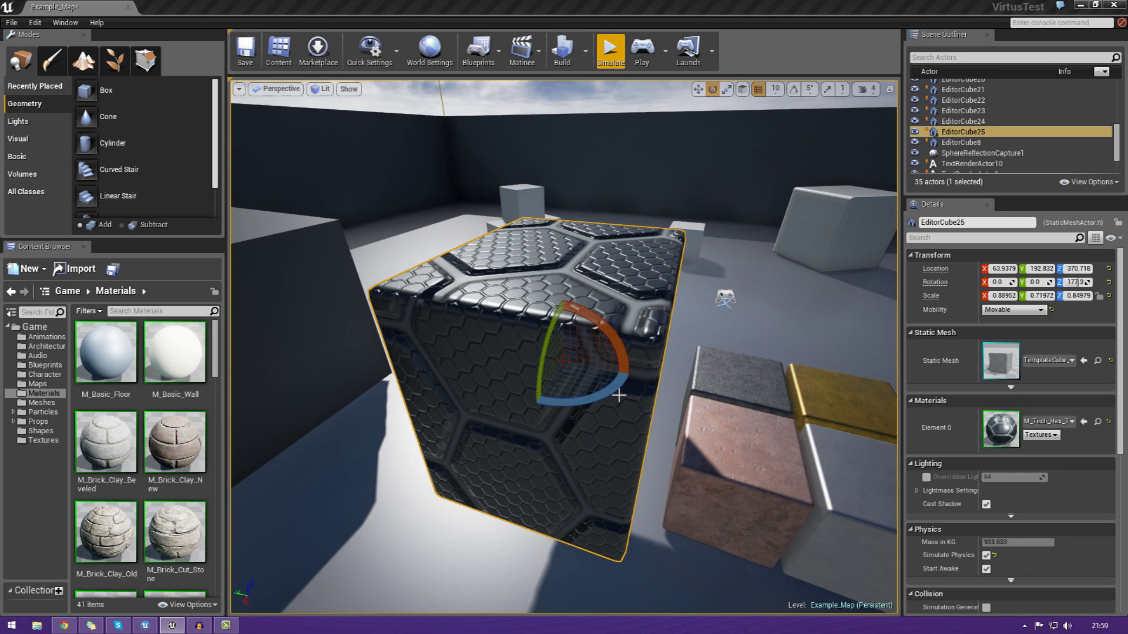
pyautogui.hotkey('ctrl', 'z')
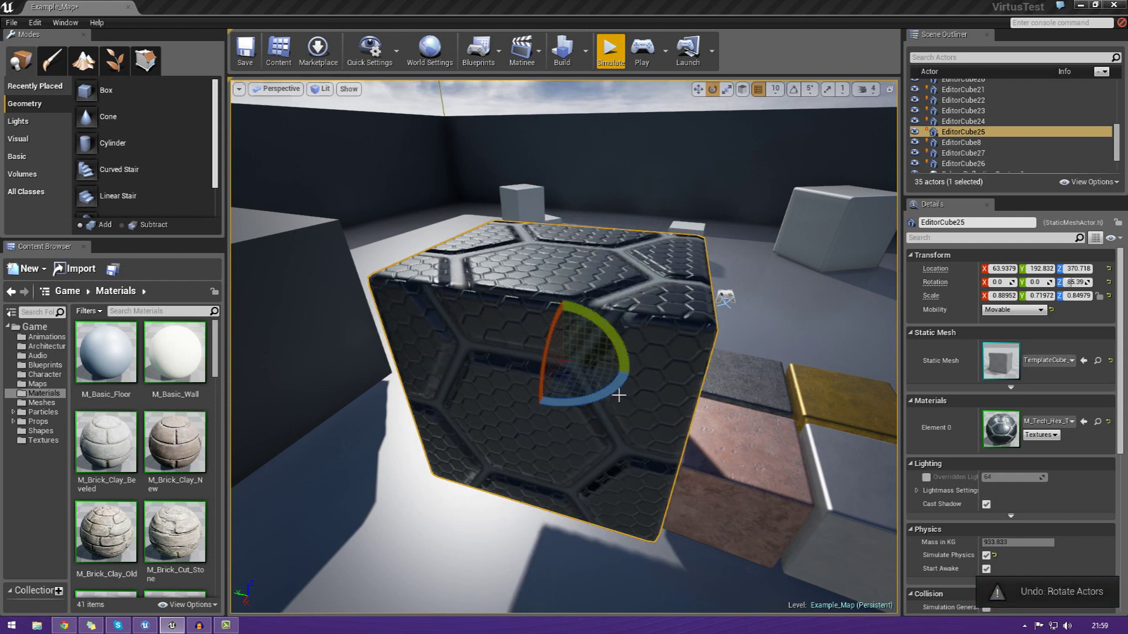
# Step: Enable scale snapping with a value of 1 and scale the hexagon-patterned cube uniformly to 2.0
pyautogui.click(827, 90)
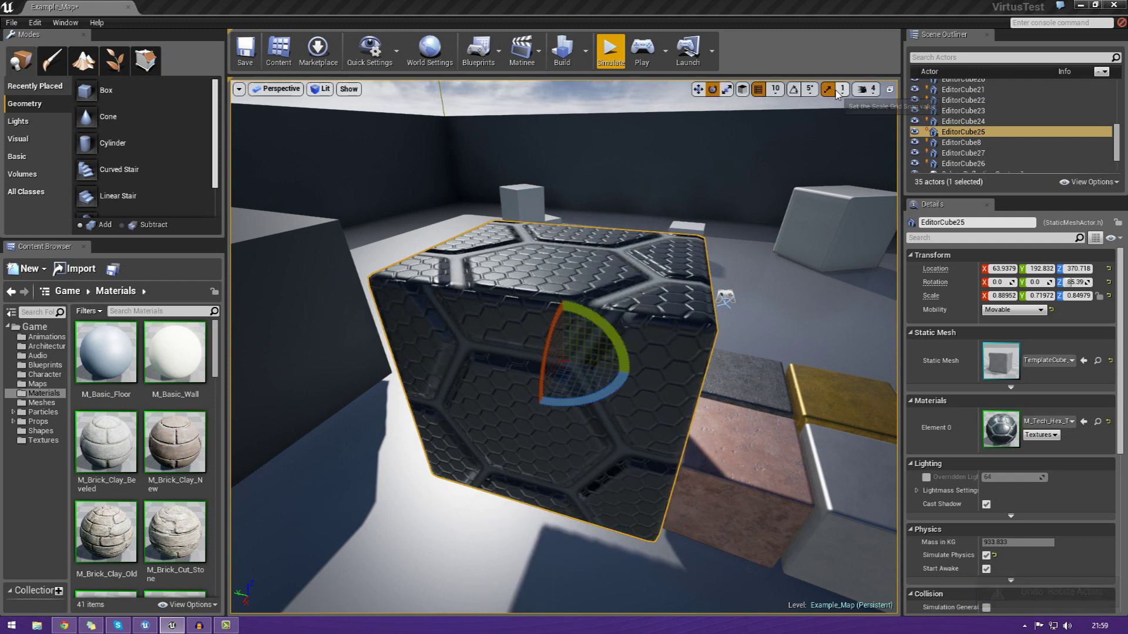
pyautogui.click(843, 90)
pyautogui.moveTo(787, 165); pyautogui.dragTo(723, 135, button='right')
pyautogui.moveTo(661, 84)
pyautogui.mouseDown(button='right')
pyautogui.moveTo(722, 88)
pyautogui.moveTo(623, 124)
pyautogui.moveTo(649, 112)
pyautogui.moveTo(662, 83)
pyautogui.mouseUp(button='right')
pyautogui.click(697, 88)
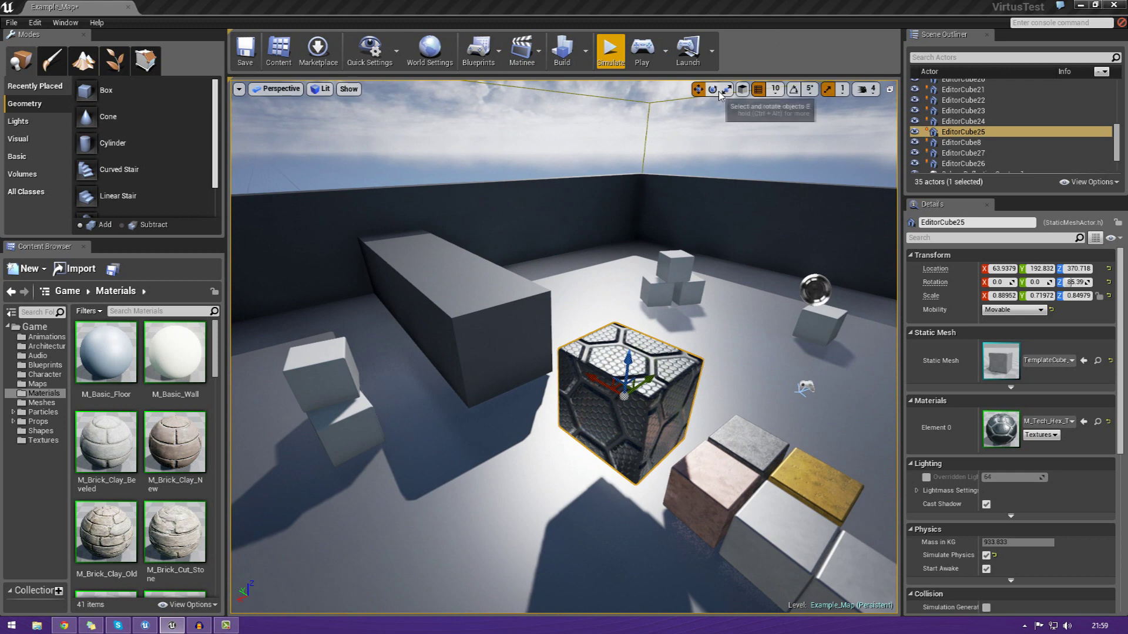
pyautogui.click(726, 88)
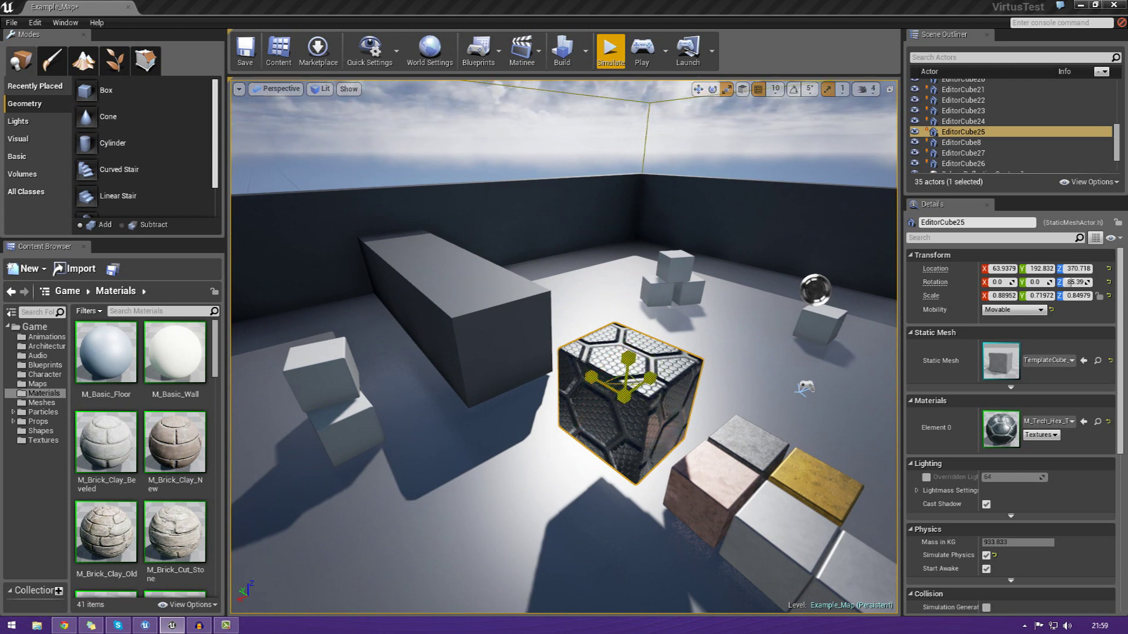
pyautogui.moveTo(624, 397); pyautogui.dragTo(625, 329)
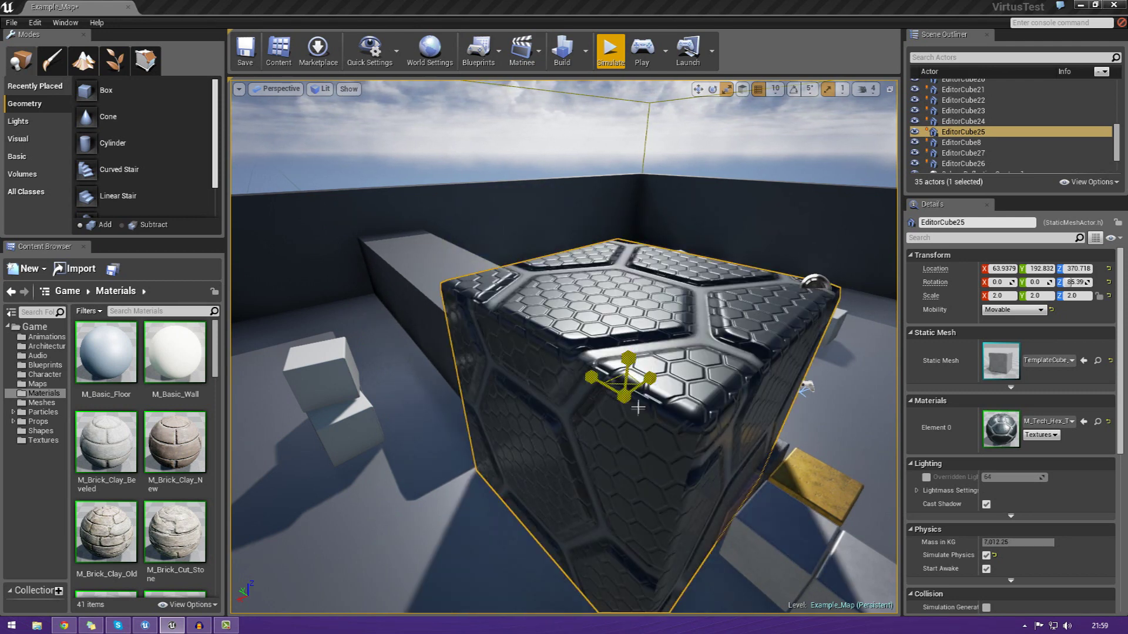
# Step: Set the scale snap to 0.25 and scale the hexagon-patterned cube uniformly down to 1.25
pyautogui.click(842, 89)
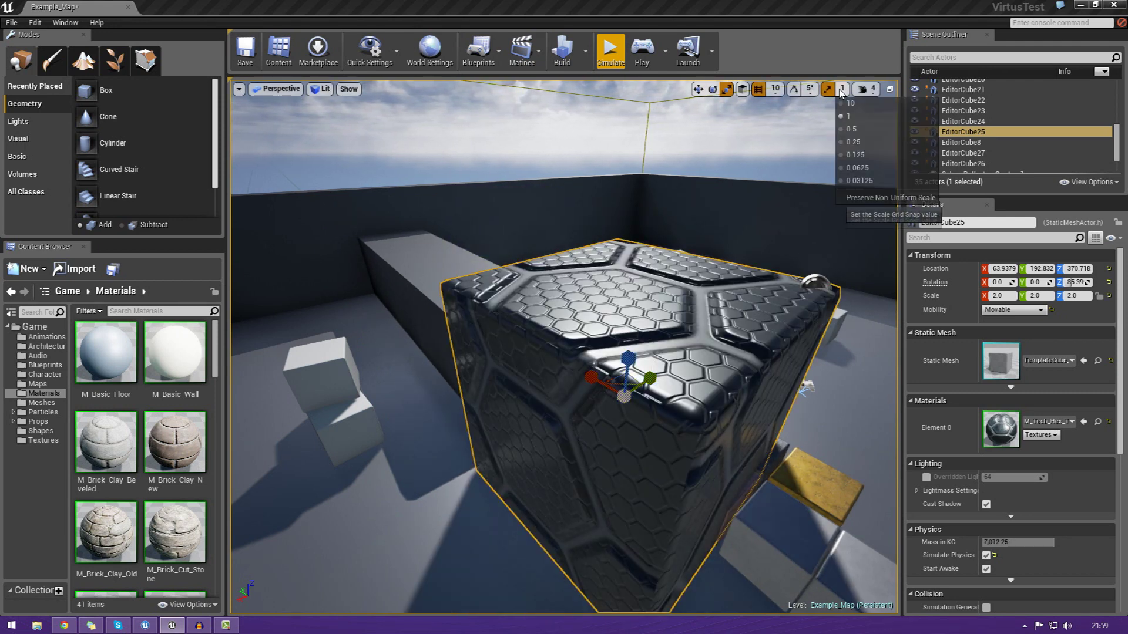
pyautogui.click(858, 143)
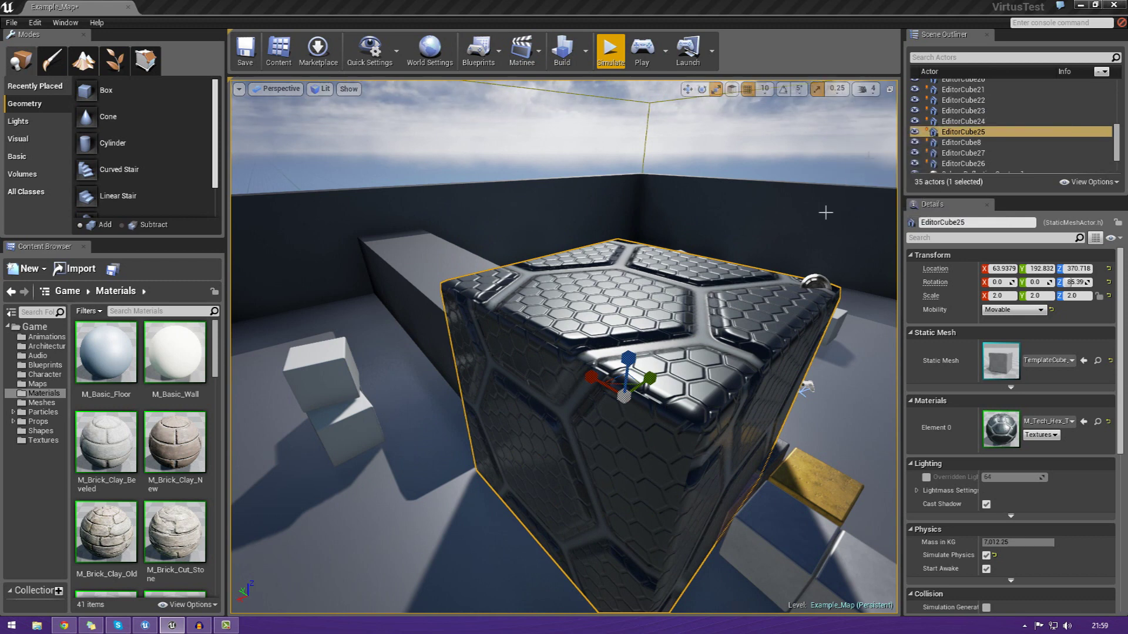
pyautogui.moveTo(631, 407)
pyautogui.mouseDown()
pyautogui.moveTo(631, 489)
pyautogui.moveTo(637, 410)
pyautogui.mouseUp()
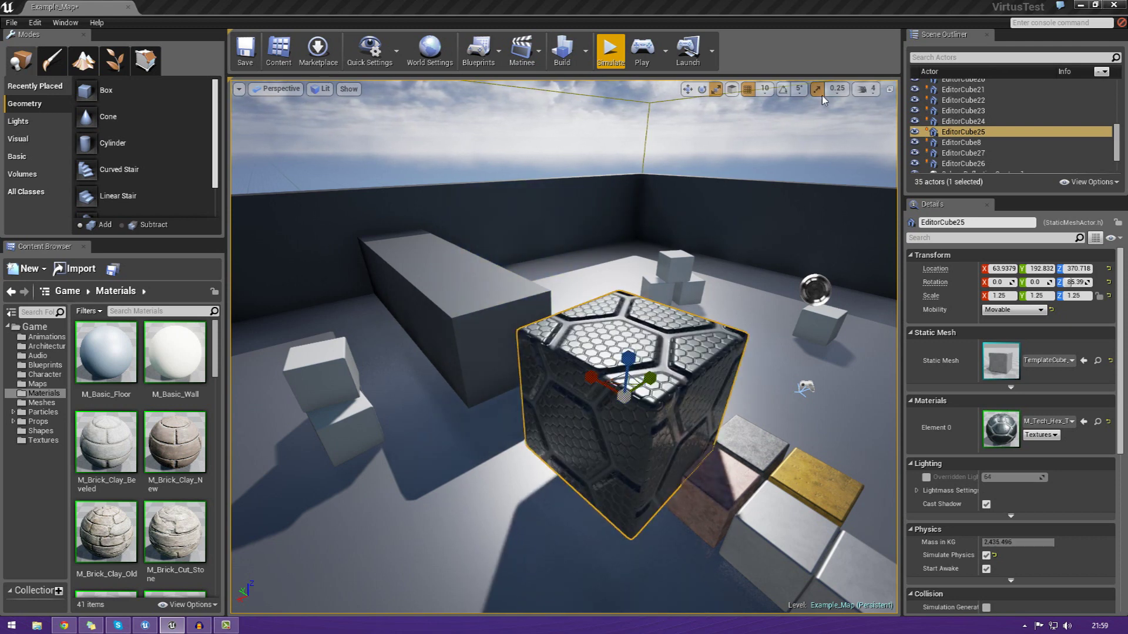
# Step: Set the scale snap to 0.03125 and scale the hexagon-patterned cube uniformly down to 0.90625
pyautogui.click(837, 89)
pyautogui.click(850, 176)
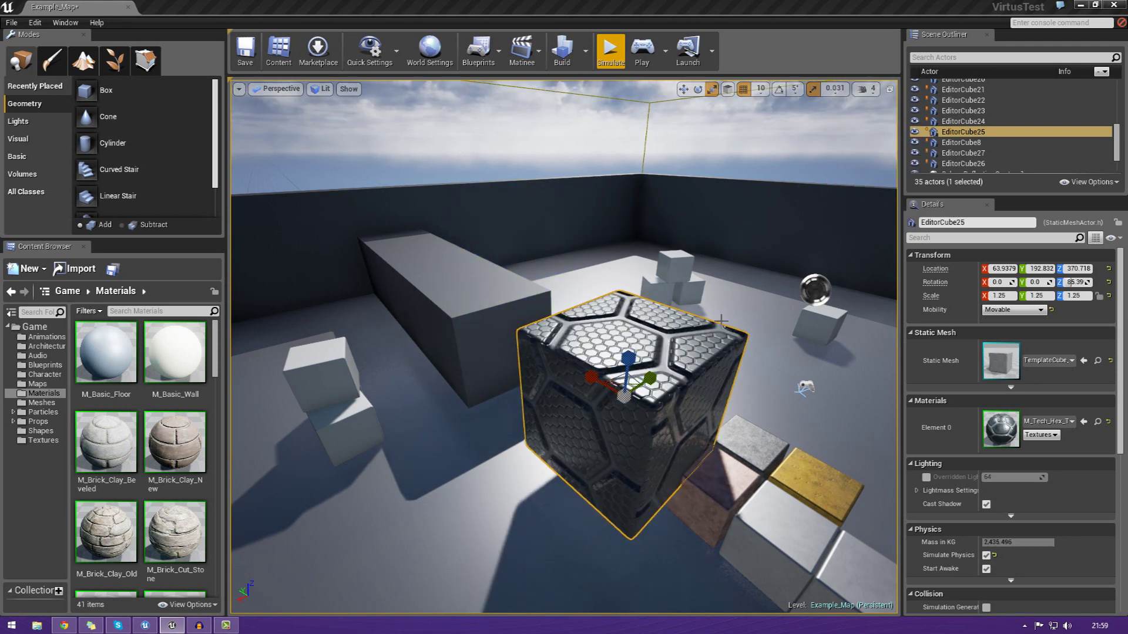
pyautogui.moveTo(626, 401); pyautogui.dragTo(626, 429)
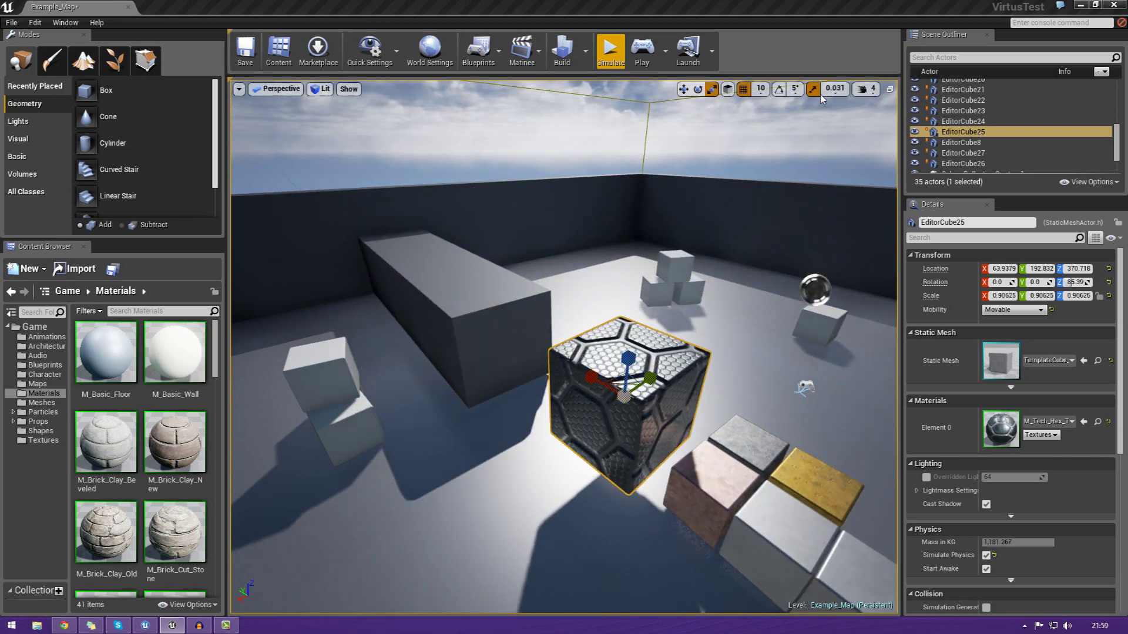
# Step: Translate the hexagon-patterned cube over the group of small metal cubes, to about X 45 and Y -46
pyautogui.moveTo(564, 347); pyautogui.dragTo(522, 370, button='right')
pyautogui.moveTo(693, 327); pyautogui.dragTo(565, 346, button='right')
pyautogui.click(683, 89)
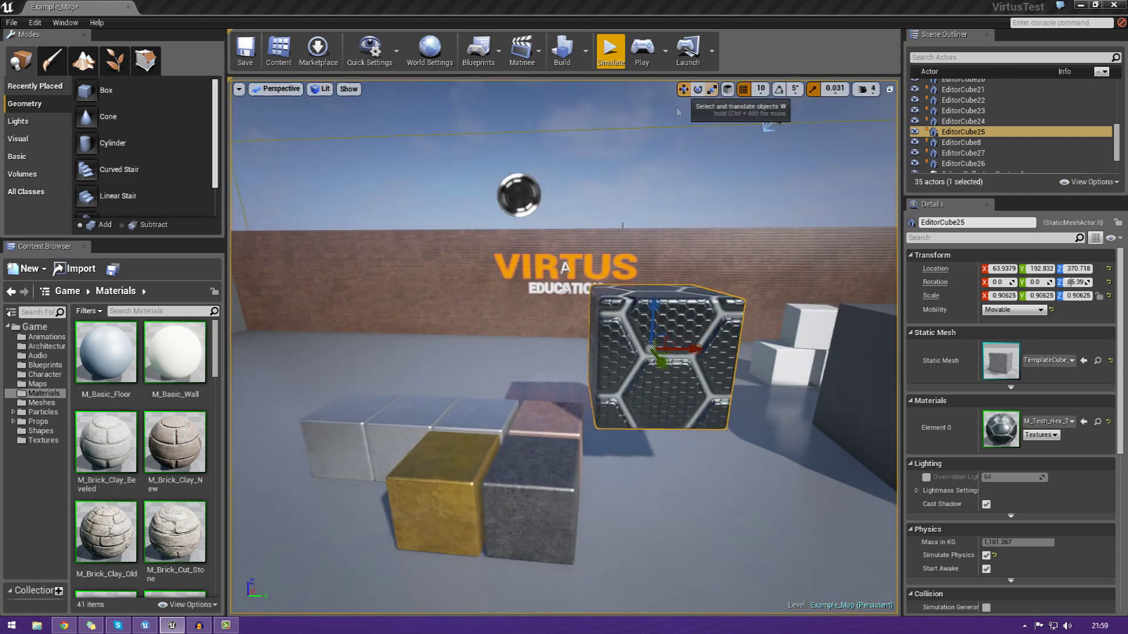
pyautogui.click(498, 496)
pyautogui.click(696, 335)
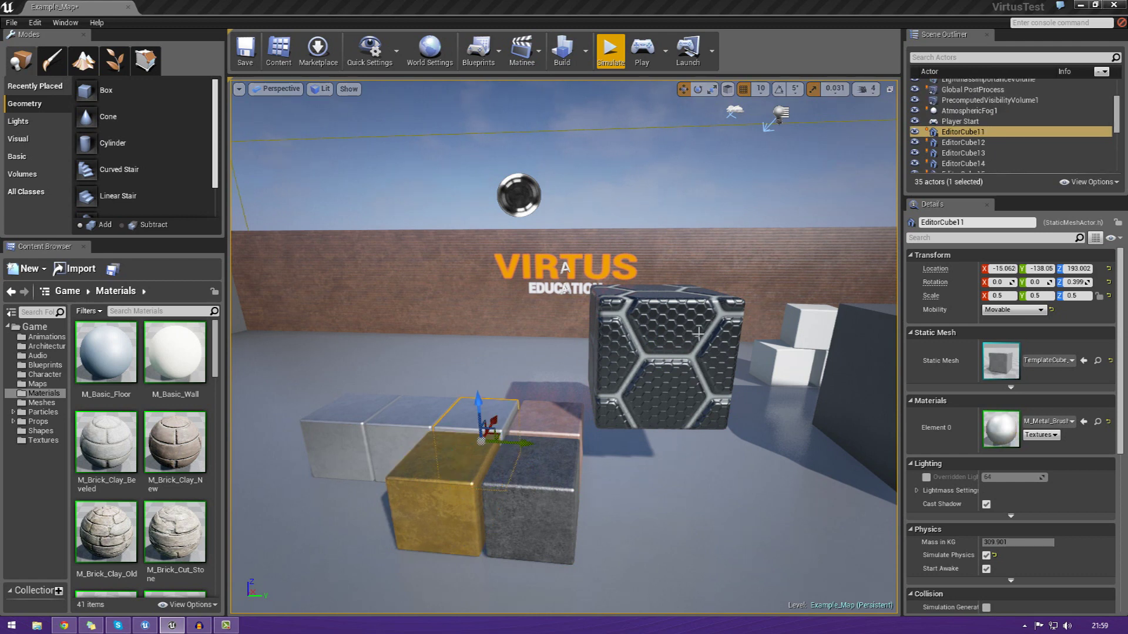
pyautogui.moveTo(697, 354); pyautogui.dragTo(572, 382)
pyautogui.moveTo(571, 383)
pyautogui.mouseDown(button='right')
pyautogui.moveTo(375, 385)
pyautogui.moveTo(572, 385)
pyautogui.moveTo(555, 384)
pyautogui.mouseUp(button='right')
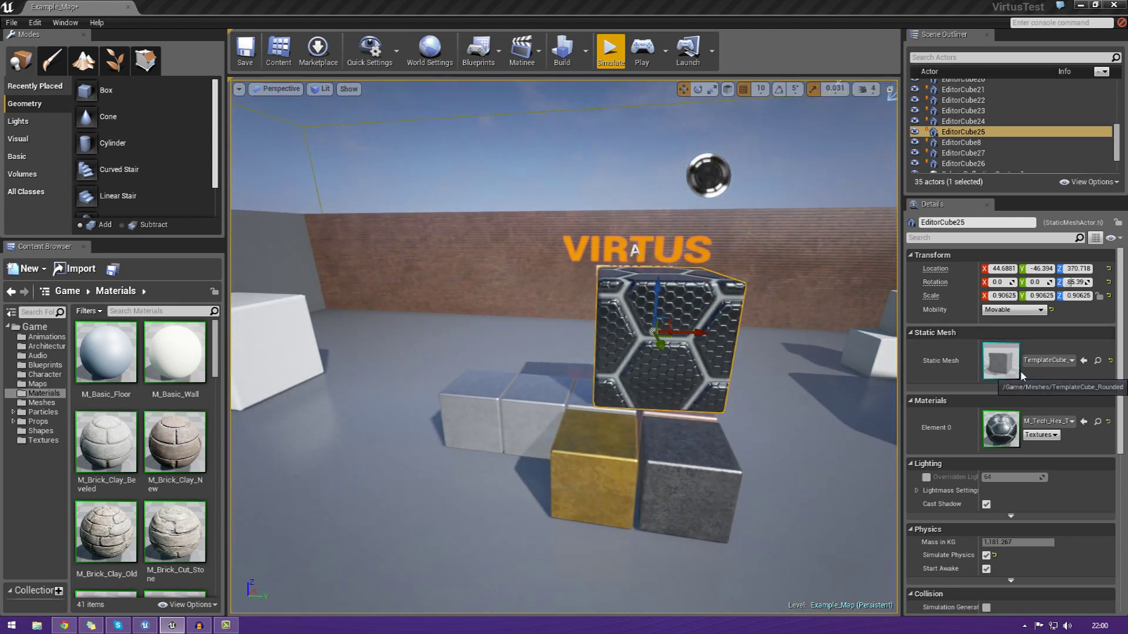